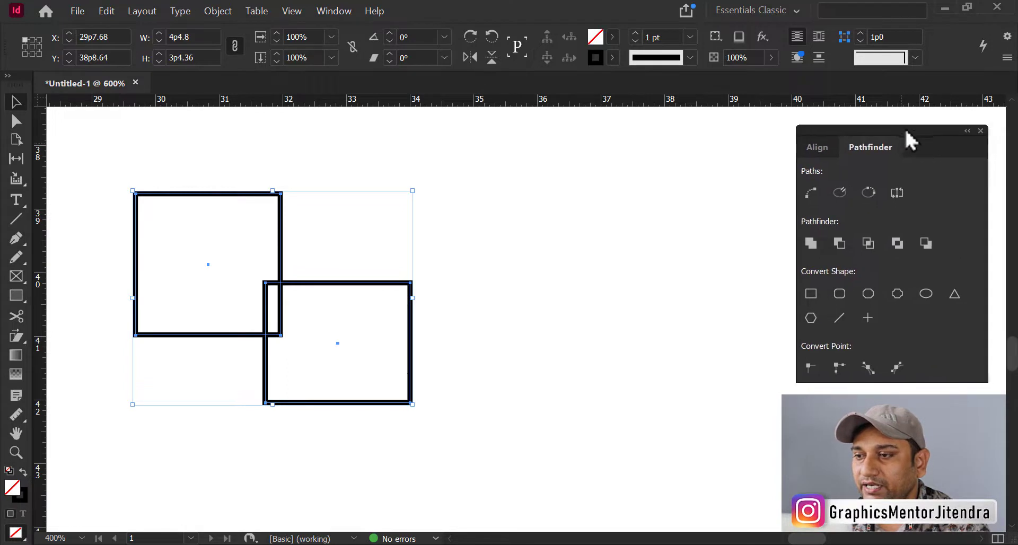
# - Bring up the Pathfinder options and move the lower rectangle up until it overlaps the larger rectangle's right side
pyautogui.click(814, 145)
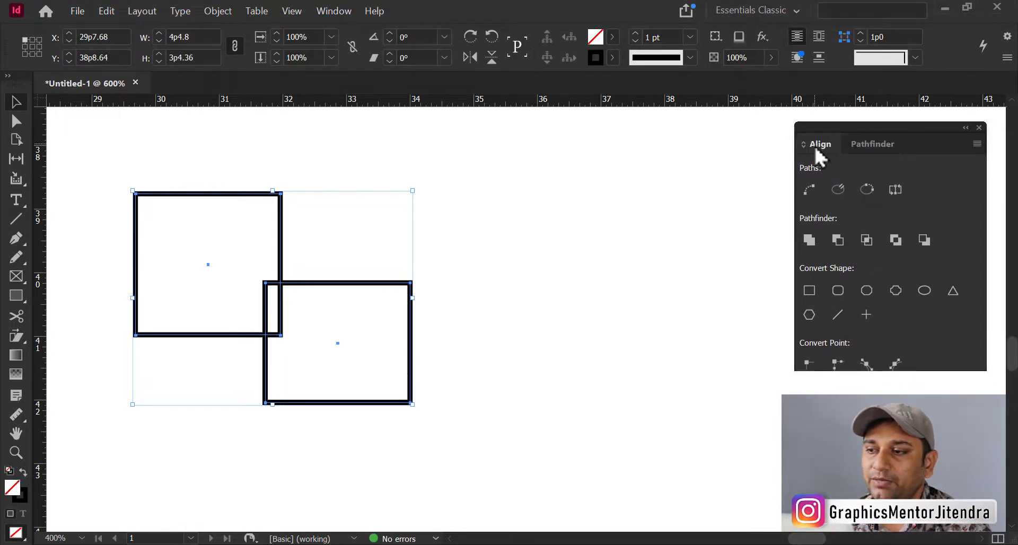
pyautogui.click(863, 148)
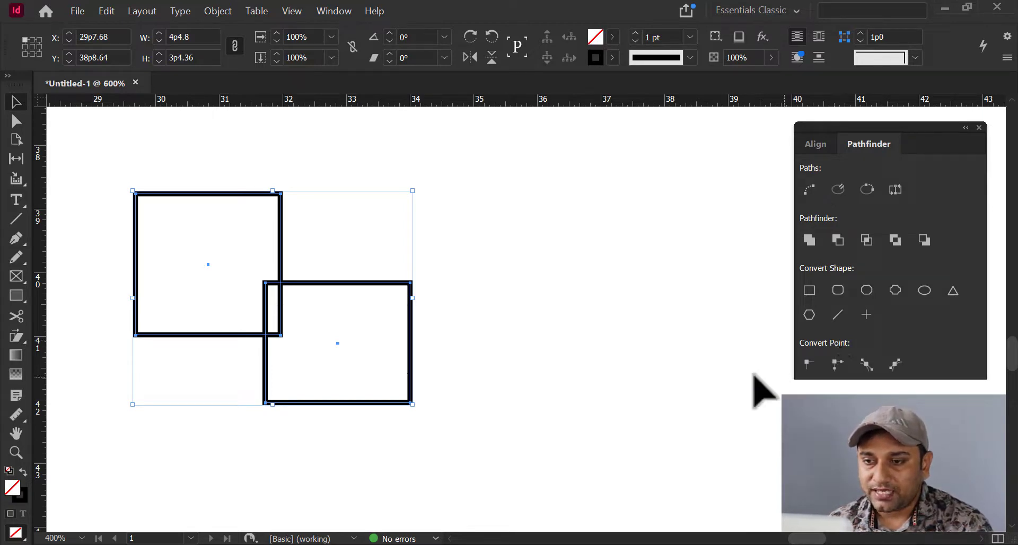
pyautogui.click(504, 353)
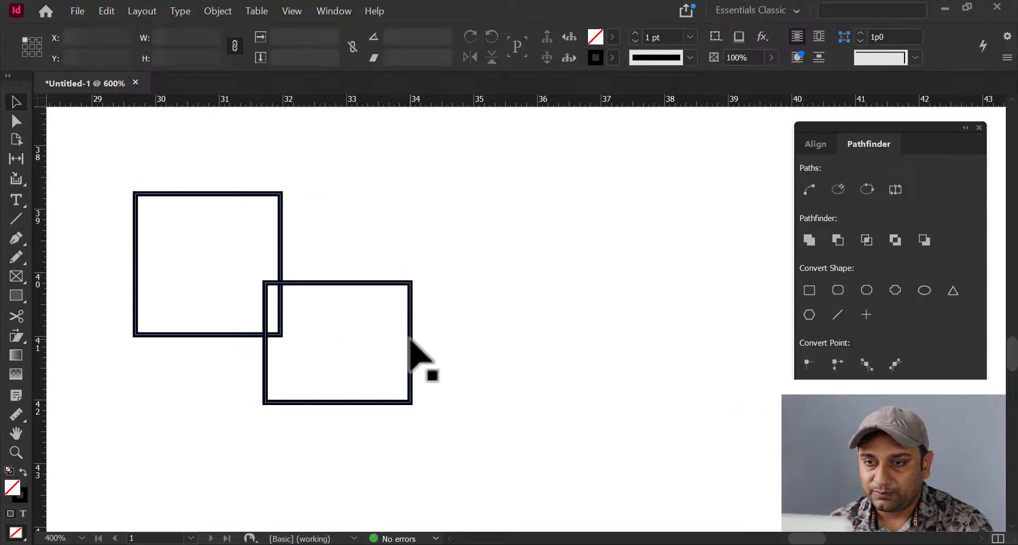
pyautogui.moveTo(409, 339); pyautogui.dragTo(392, 267)
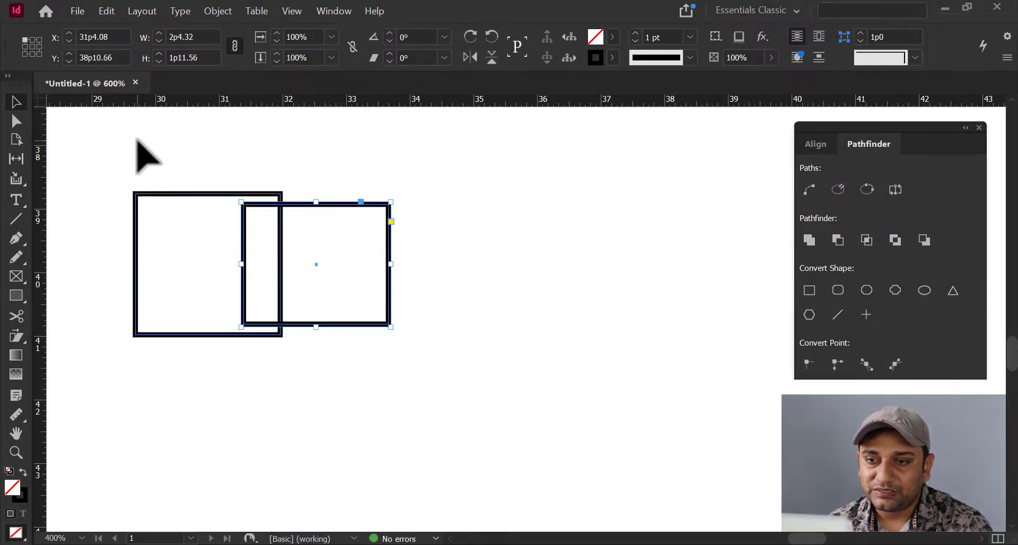
# - Merge the two overlapping rectangles into one shape with Pathfinder Add, and undo the merge
pyautogui.moveTo(118, 141); pyautogui.dragTo(472, 374)
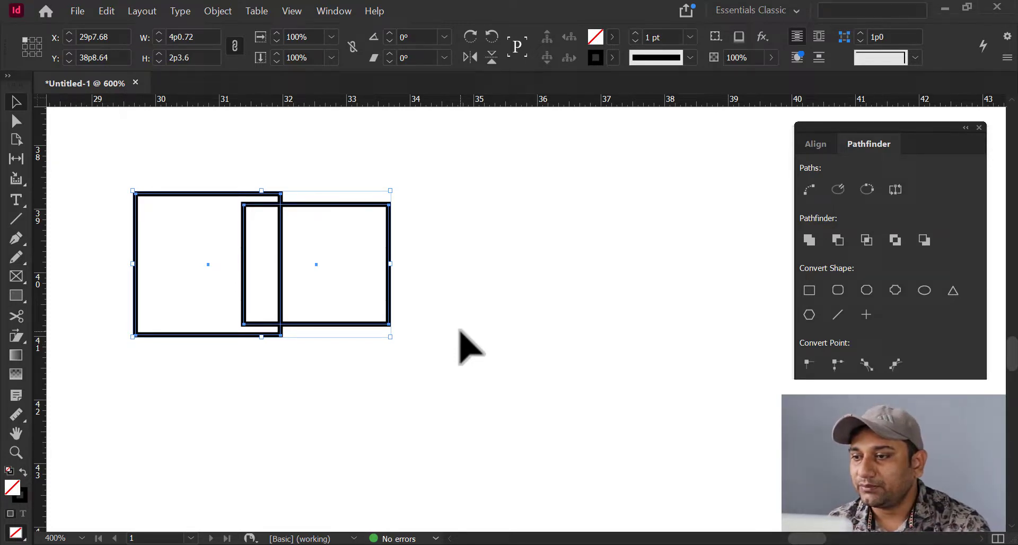
pyautogui.click(810, 242)
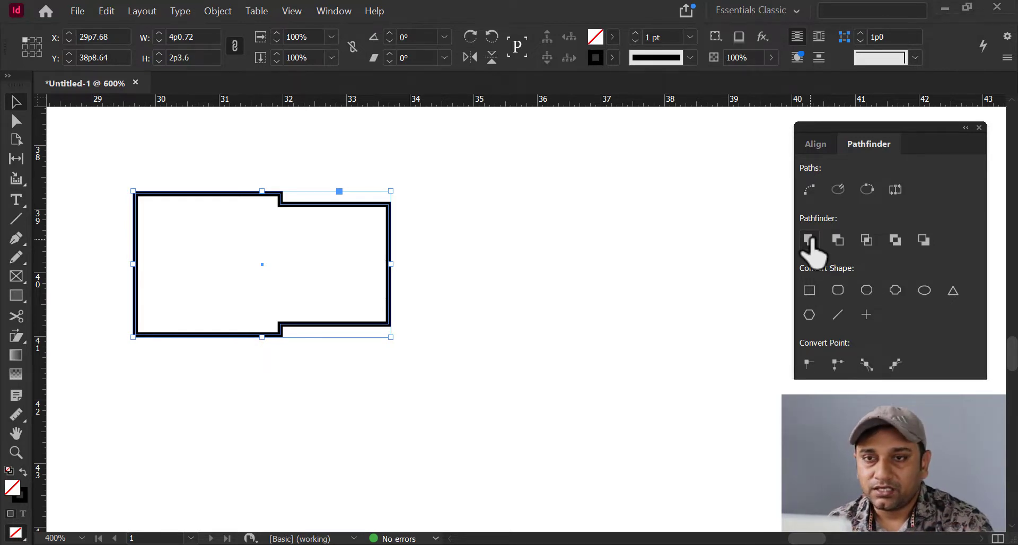
pyautogui.press('ctrl')
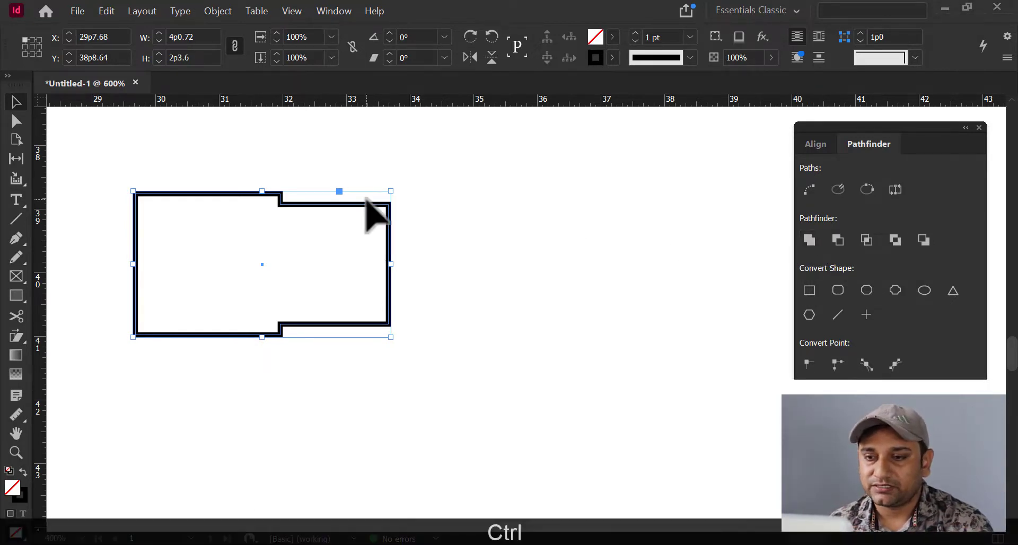
pyautogui.hotkey('ctrl', 'z')
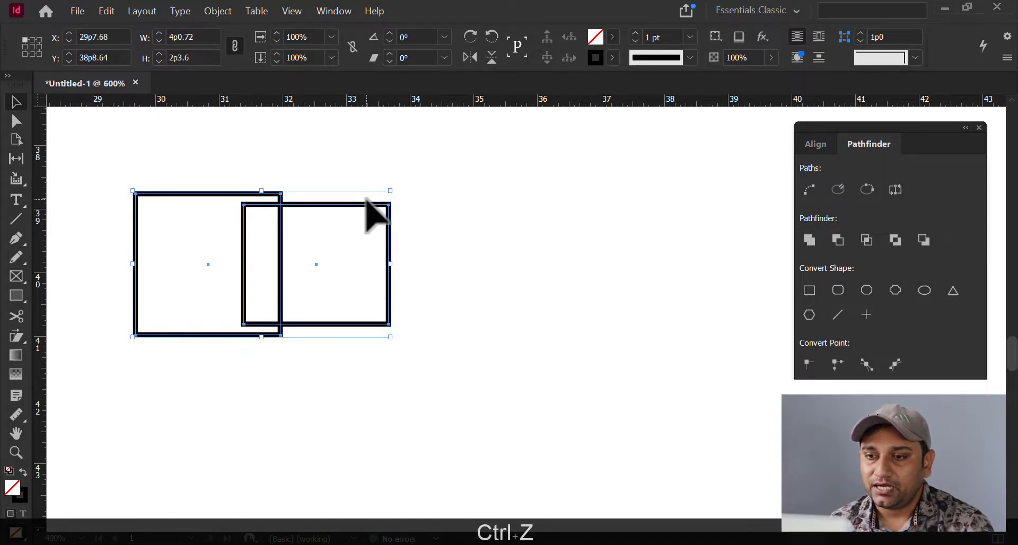
# - Duplicate the smaller rectangle horizontally so the copy slightly overlaps its right edge
pyautogui.click(401, 272)
pyautogui.click(389, 269)
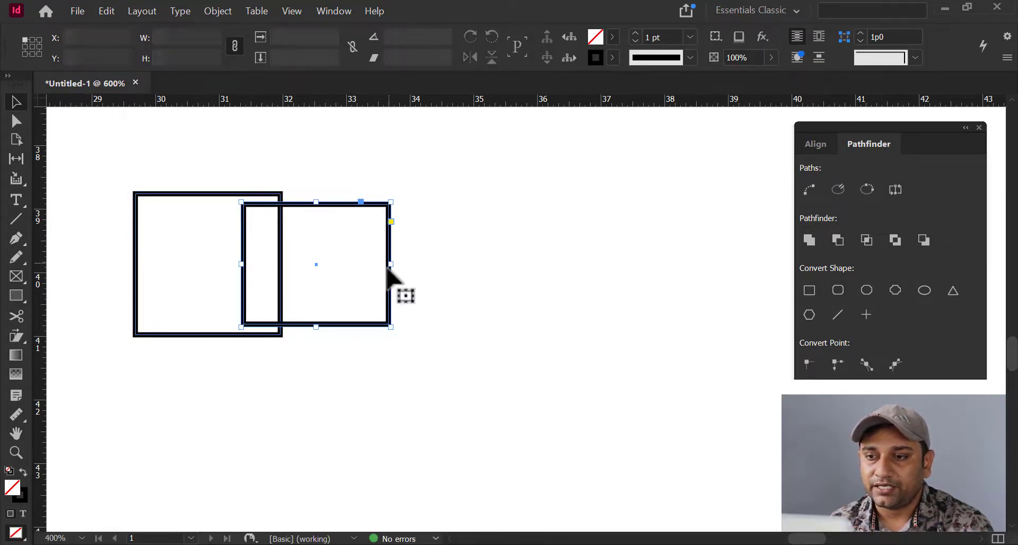
pyautogui.press('alt')
pyautogui.moveTo(389, 269); pyautogui.dragTo(532, 239)
pyautogui.press('shift')
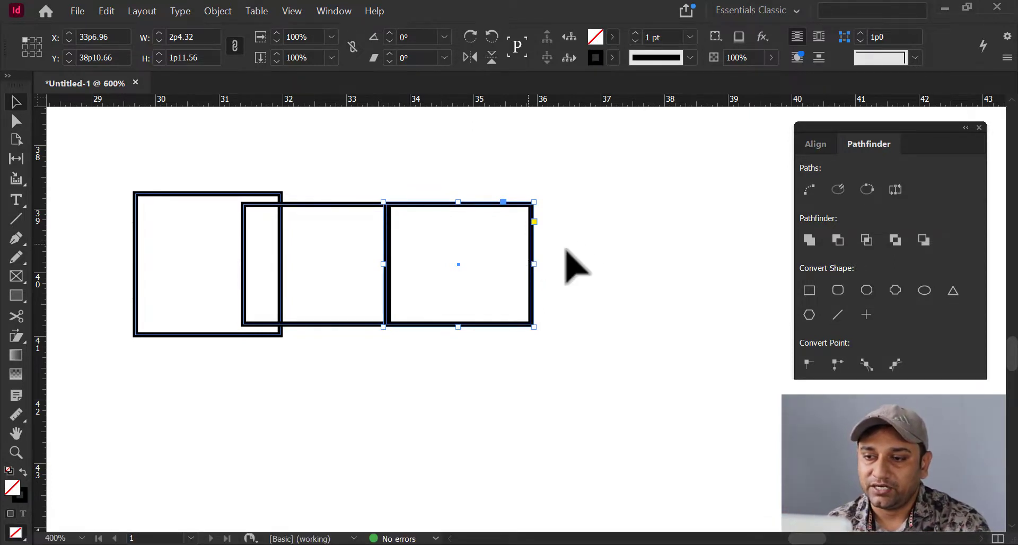
# - Shrink the copy's height about its center to about 1p1.2, merge all three rectangles with Add, and undo both changes
pyautogui.press('alt')
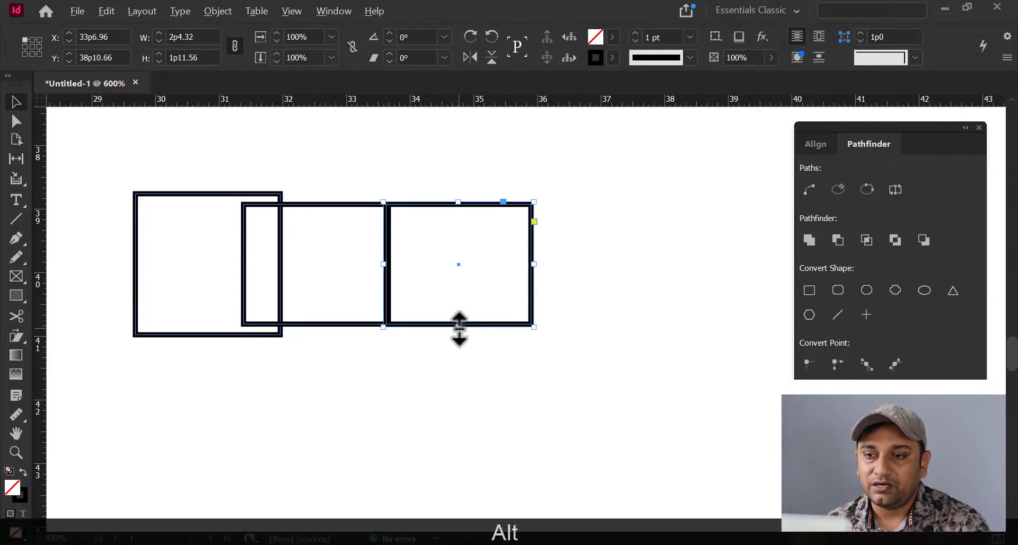
pyautogui.moveTo(459, 328); pyautogui.dragTo(473, 299)
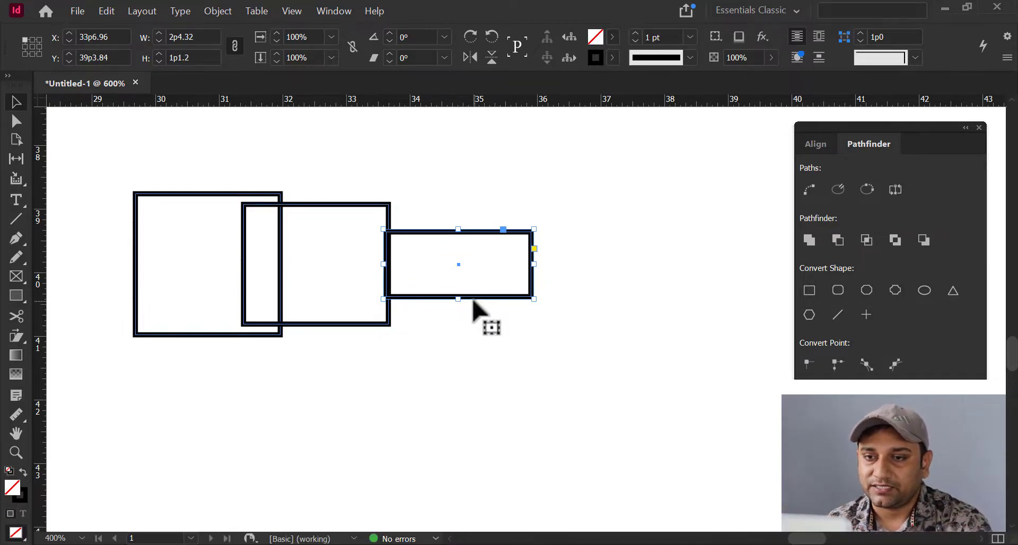
pyautogui.moveTo(121, 163); pyautogui.dragTo(614, 402)
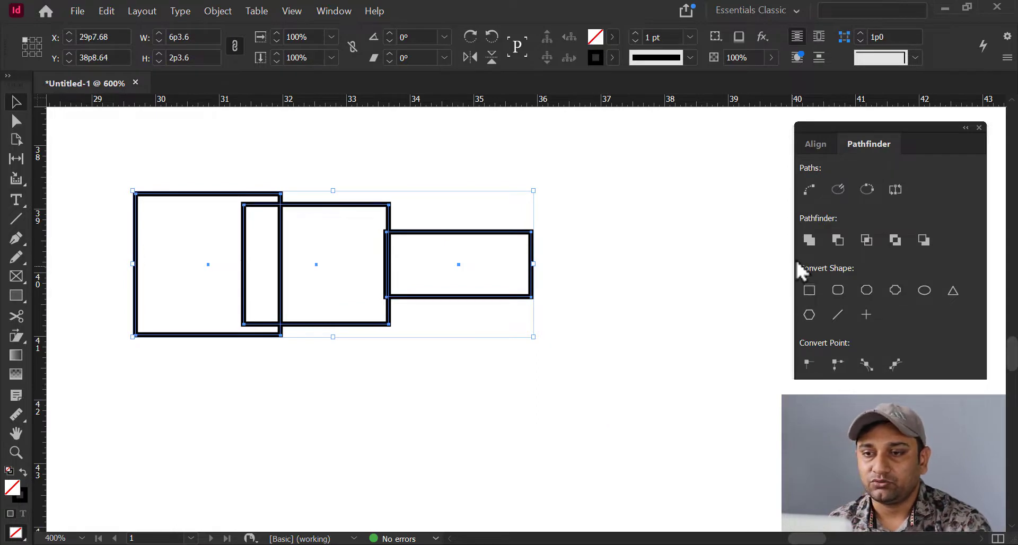
pyautogui.click(811, 239)
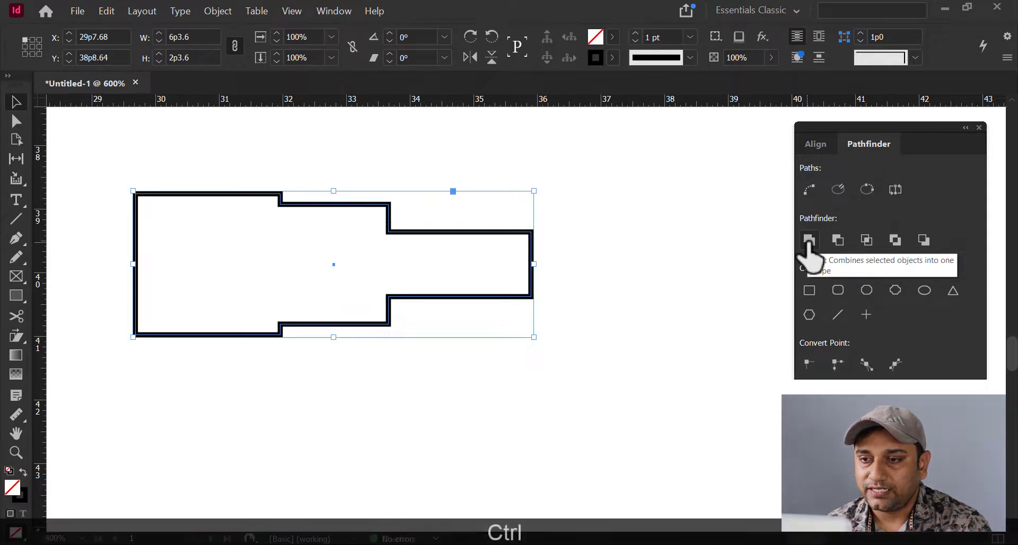
pyautogui.hotkey('ctrl', 'z')
pyautogui.hotkey('ctrl', 'z')
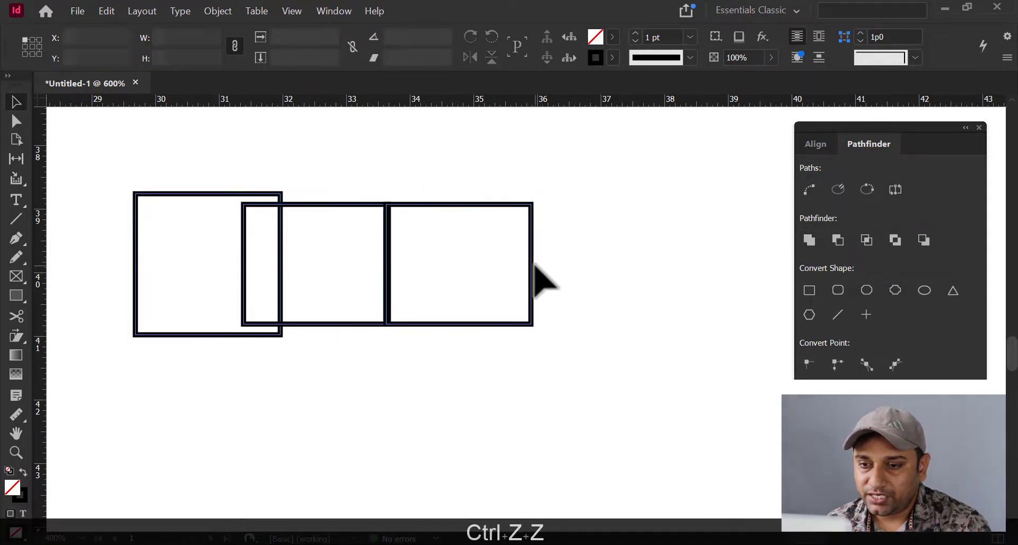
# - Move the copied rectangle so it overlaps the lower-left corner of the largest rectangle
pyautogui.moveTo(371, 509); pyautogui.dragTo(217, 379)
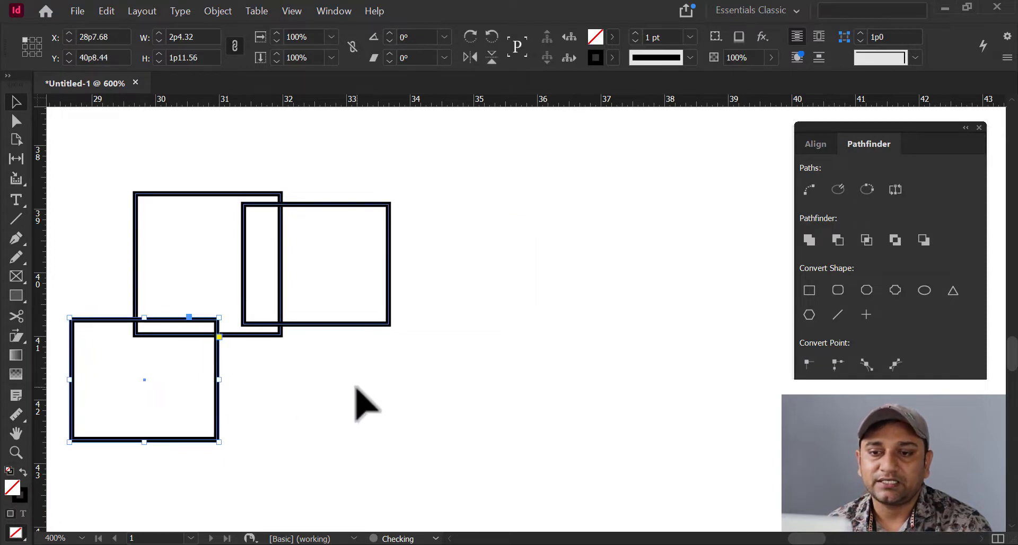
pyautogui.click(355, 399)
# - Combine all three overlapping rectangles in the new arrangement with Pathfinder Add, and undo the result
pyautogui.moveTo(98, 158); pyautogui.dragTo(459, 459)
pyautogui.click(809, 241)
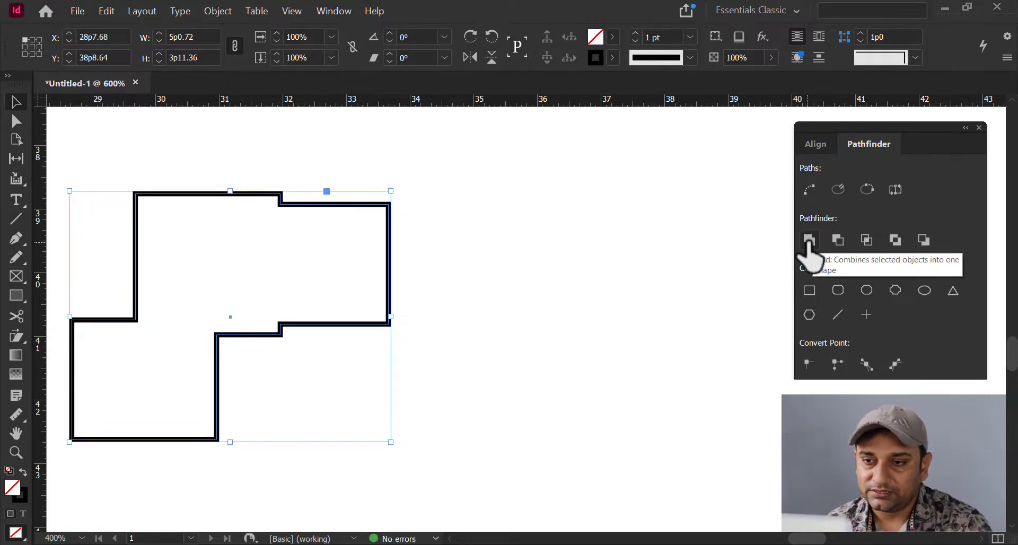
pyautogui.hotkey('ctrl', 'z')
pyautogui.click(538, 290)
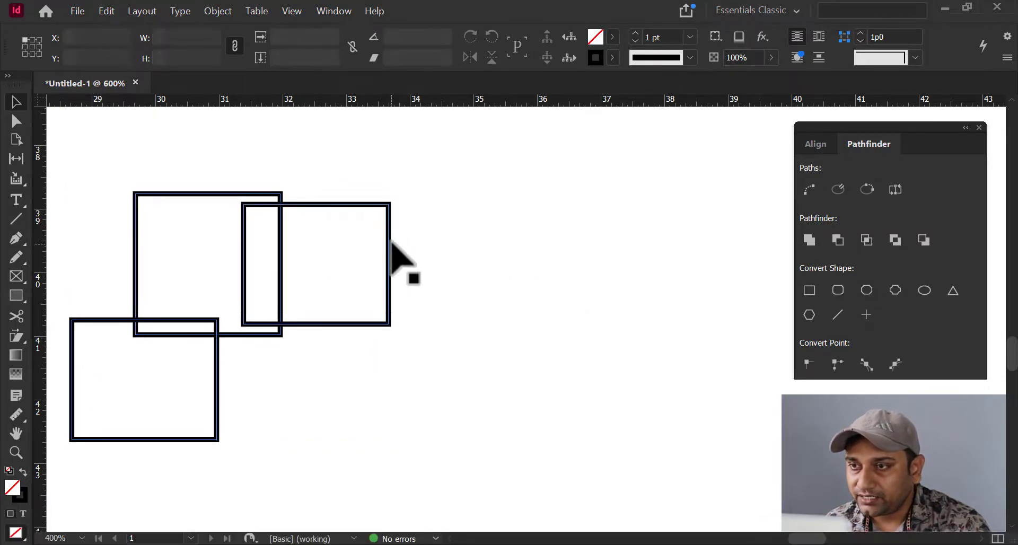
# - Move the smaller upper rectangle into the empty area to the right of the others and fill it with magenta
pyautogui.moveTo(395, 260); pyautogui.dragTo(550, 235)
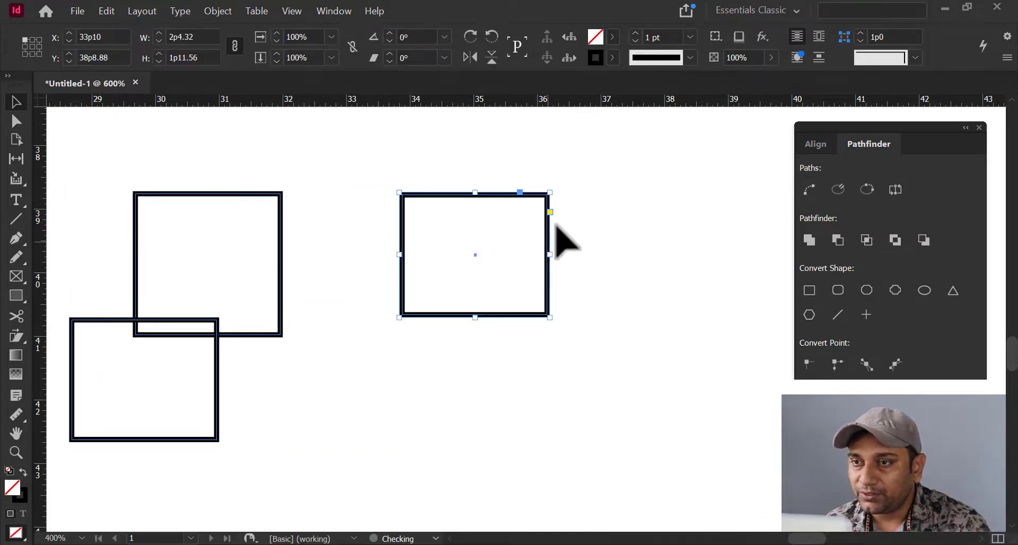
pyautogui.click(613, 37)
pyautogui.click(447, 174)
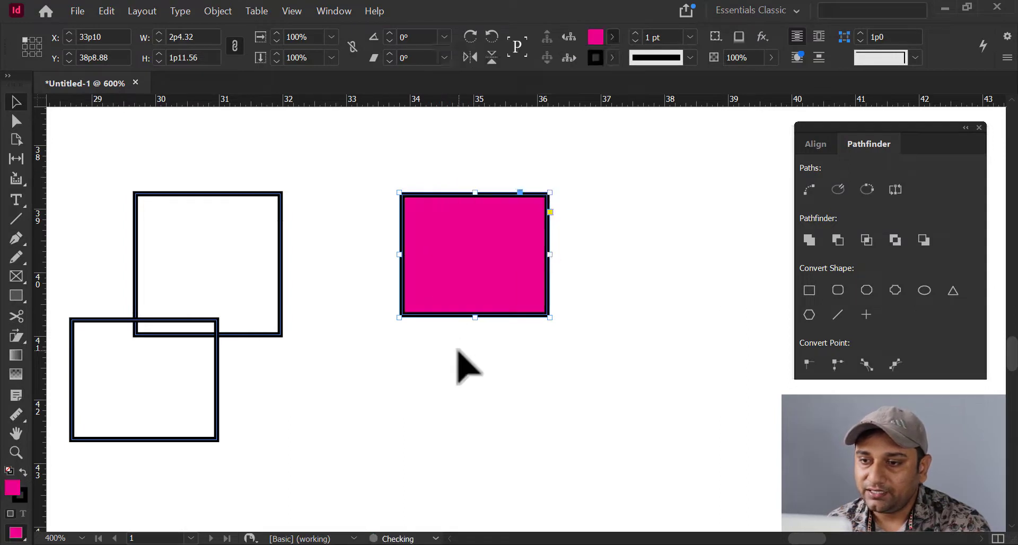
pyautogui.click(466, 364)
# - Enlarge the magenta rectangle downward and to the right to about 3p10.16 wide and 3p5.76 high
pyautogui.click(472, 316)
pyautogui.moveTo(473, 317); pyautogui.dragTo(552, 409)
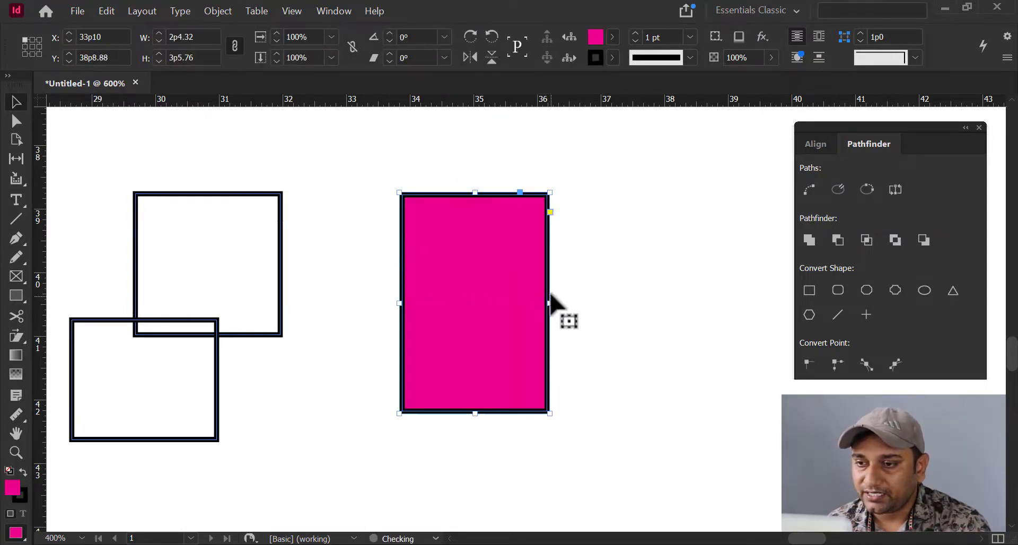
pyautogui.moveTo(551, 307); pyautogui.dragTo(644, 312)
pyautogui.click(692, 352)
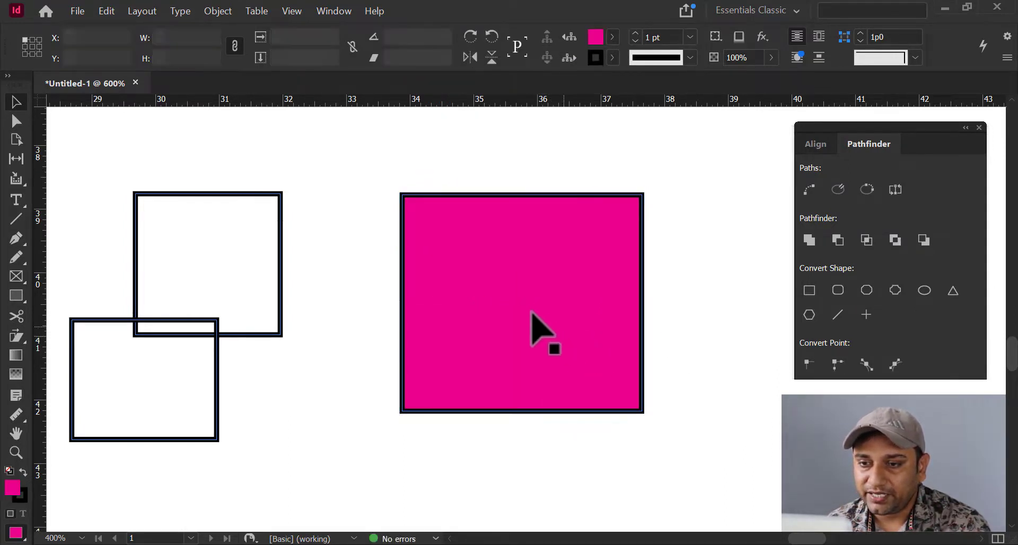
# - Move the larger unfilled rectangle to the center of the magenta one and bring it to the front
pyautogui.moveTo(282, 332); pyautogui.dragTo(597, 365)
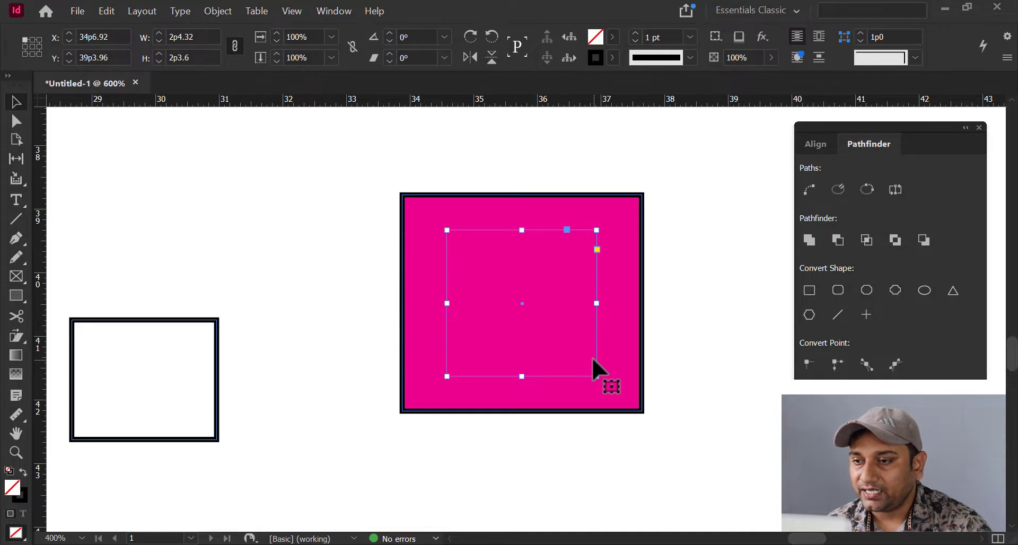
pyautogui.rightClick(593, 358)
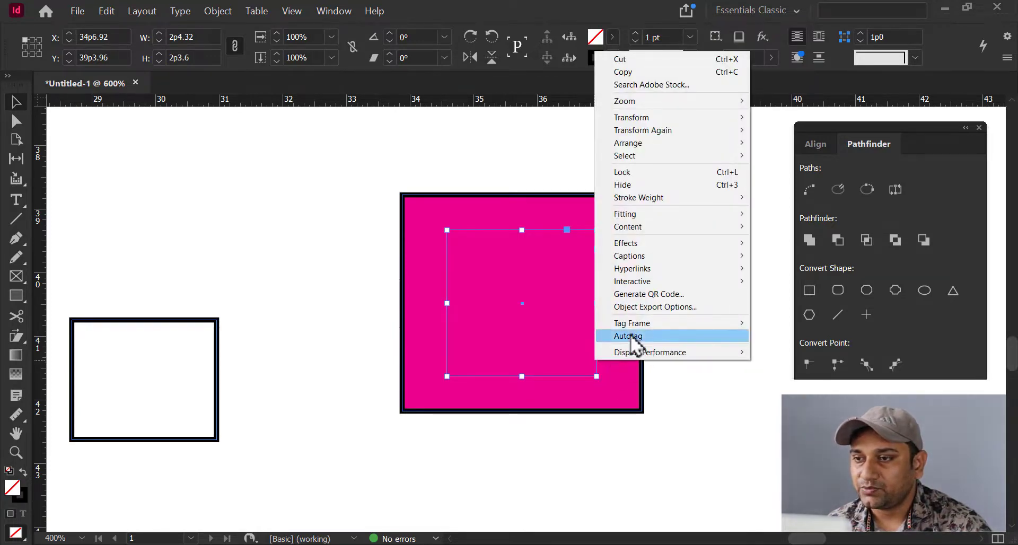
pyautogui.moveTo(658, 146)
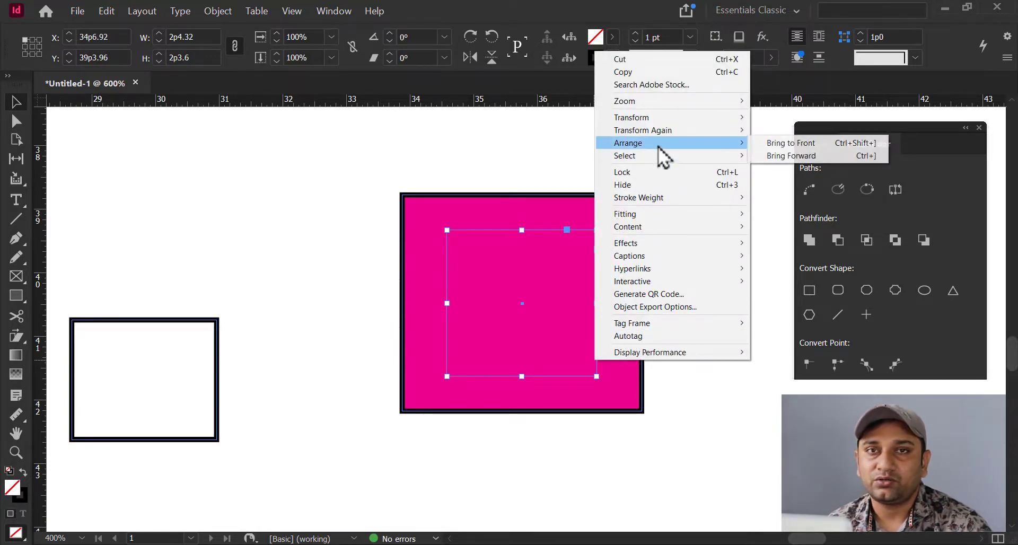
pyautogui.click(780, 145)
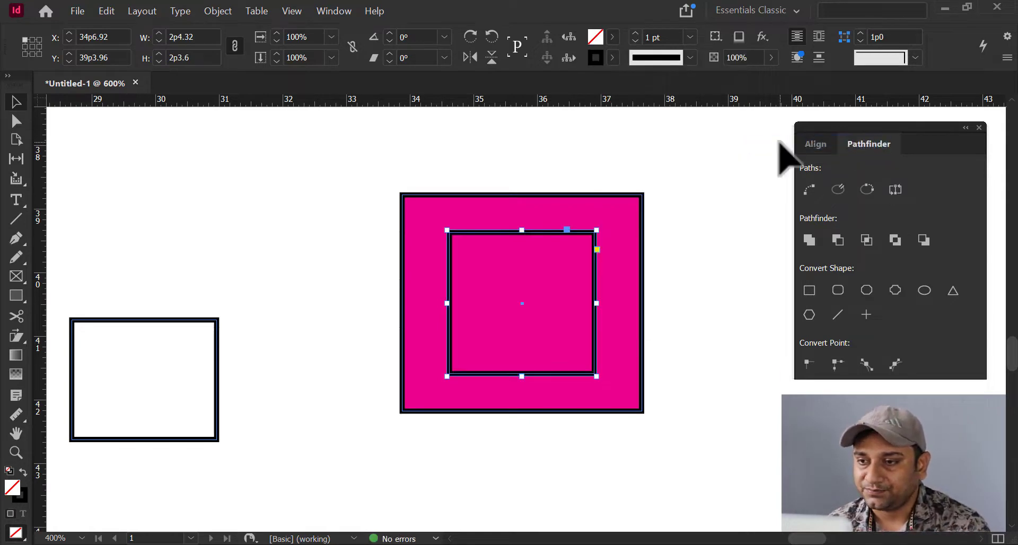
# - Cut the inner rectangle out of the magenta one with Pathfinder Subtract
pyautogui.moveTo(344, 154); pyautogui.dragTo(710, 482)
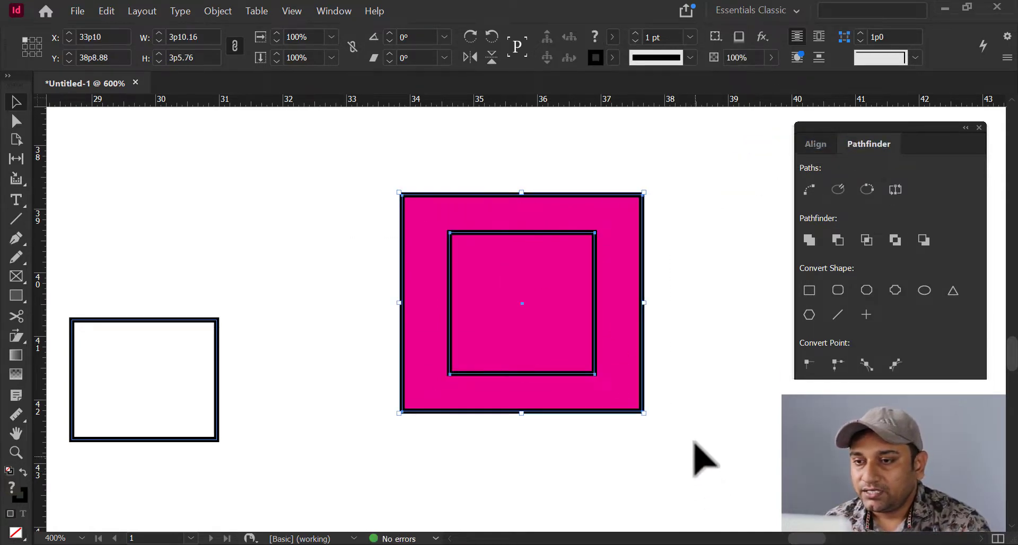
pyautogui.click(693, 441)
pyautogui.moveTo(318, 163); pyautogui.dragTo(705, 493)
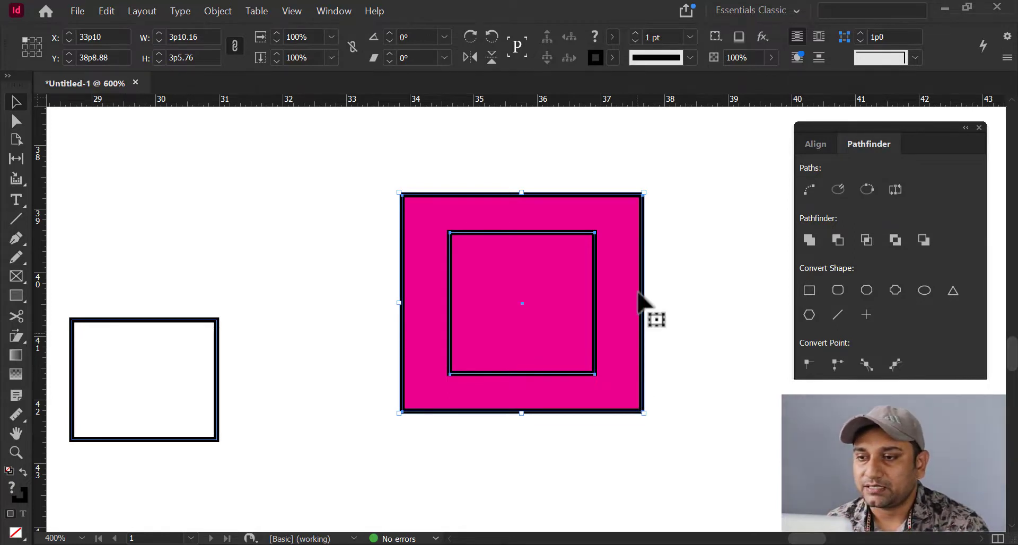
pyautogui.click(837, 242)
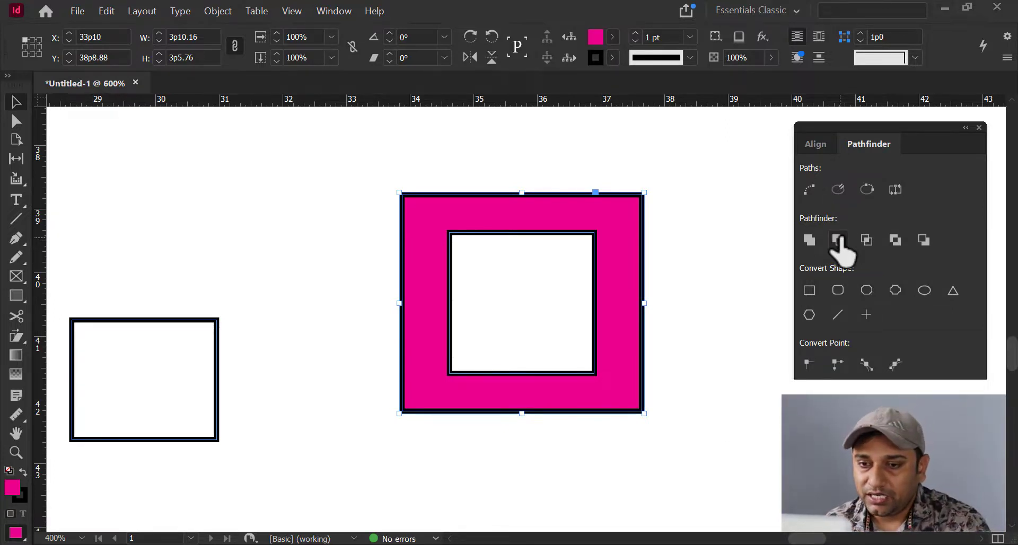
pyautogui.click(205, 238)
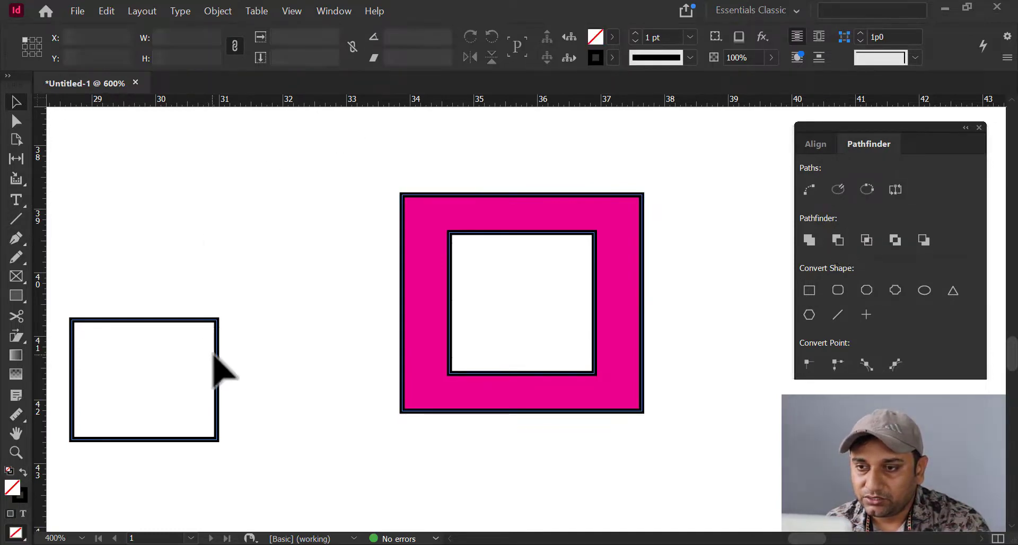
# - Place the remaining unfilled rectangle in the magenta frame's upper-left corner and shrink it to about 0p5.409 by 0p4.5
pyautogui.moveTo(219, 369); pyautogui.dragTo(336, 228)
pyautogui.scroll(1, 530, 198)
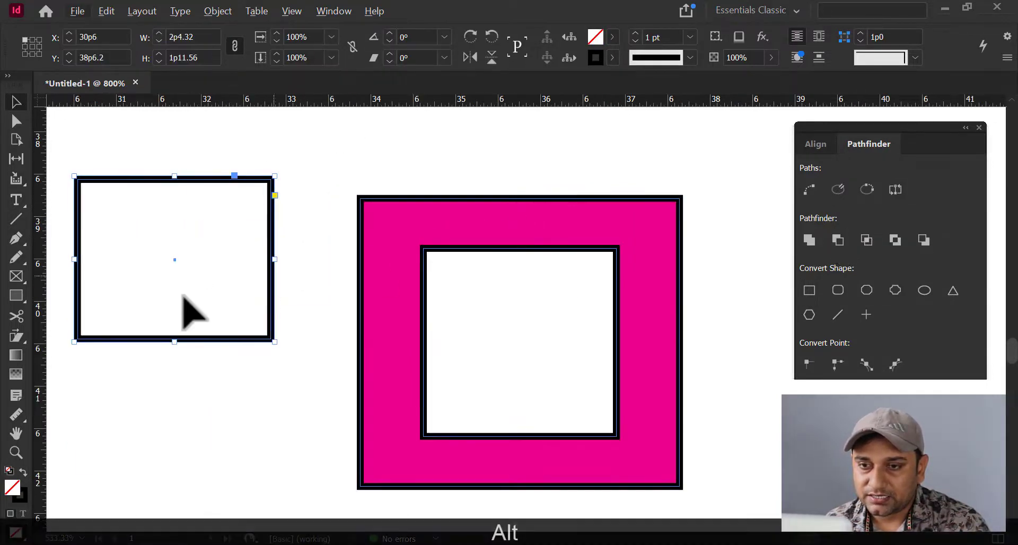
pyautogui.moveTo(274, 341); pyautogui.dragTo(437, 221)
pyautogui.scroll(4, 432, 234)
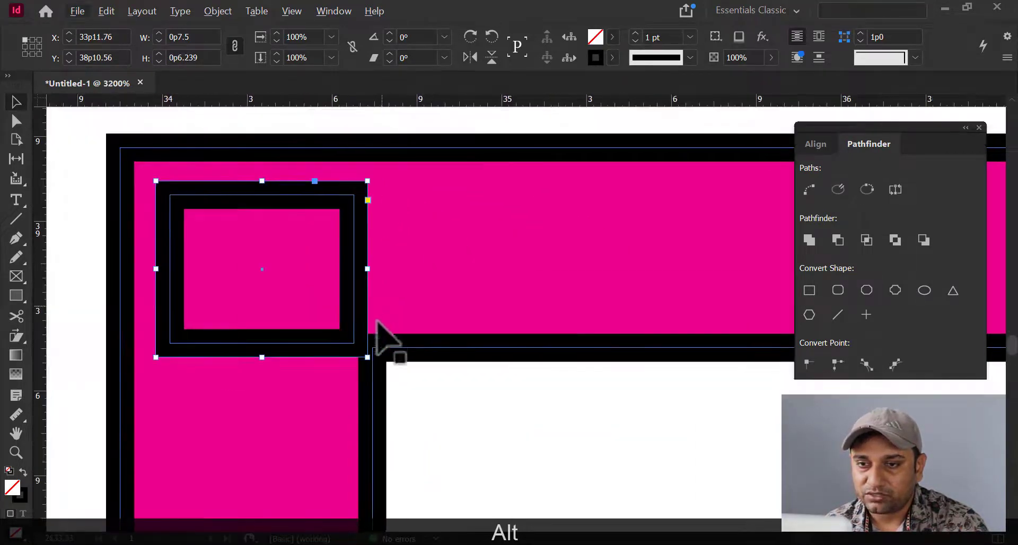
pyautogui.moveTo(366, 358); pyautogui.dragTo(308, 307)
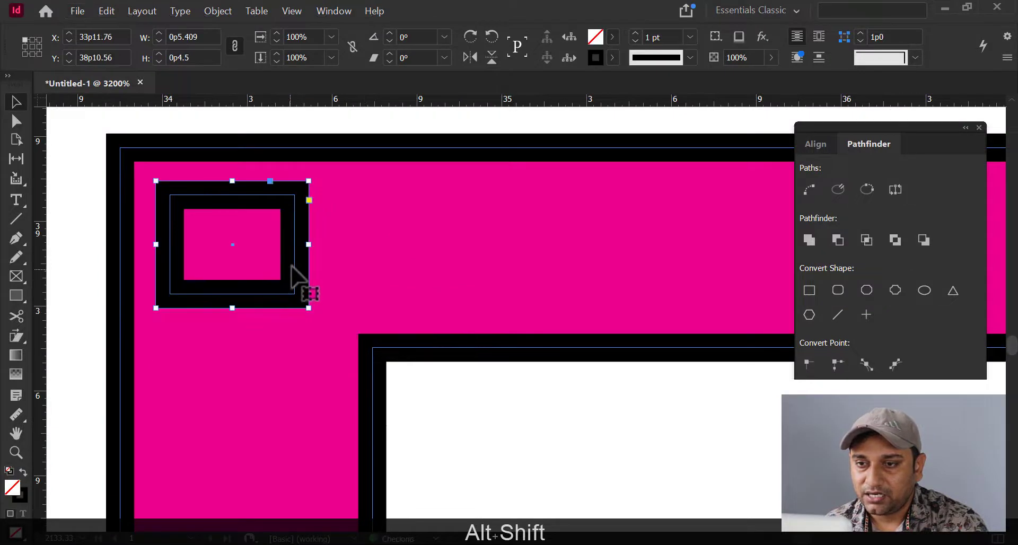
# - Duplicate the small rectangle horizontally along the magenta frame's top edge, placing the copy at about X 34p7.02
pyautogui.moveTo(292, 268); pyautogui.dragTo(501, 271)
pyautogui.press('Escape')
pyautogui.scroll(-2, 390, 328)
pyautogui.scroll(1, 561, 318)
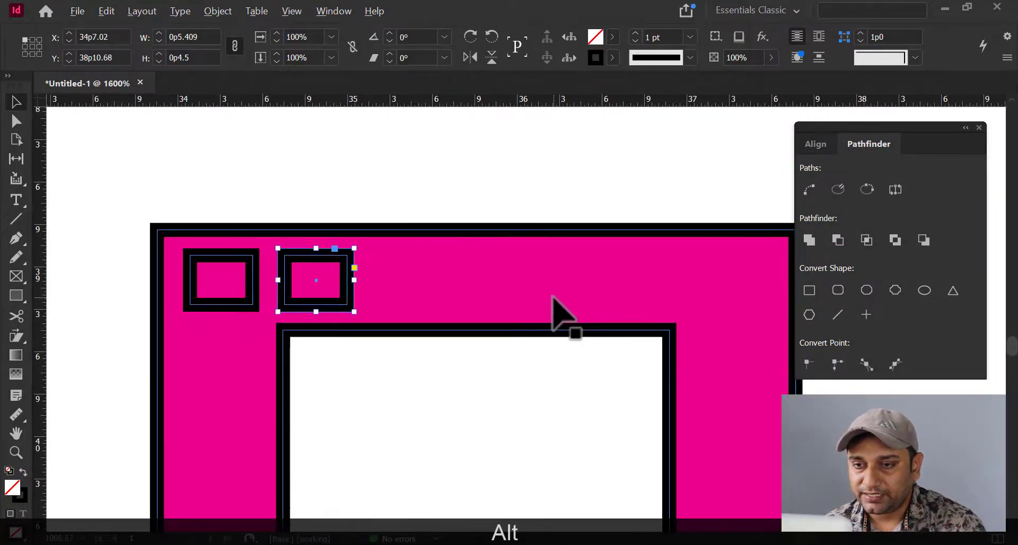
pyautogui.press('alt')
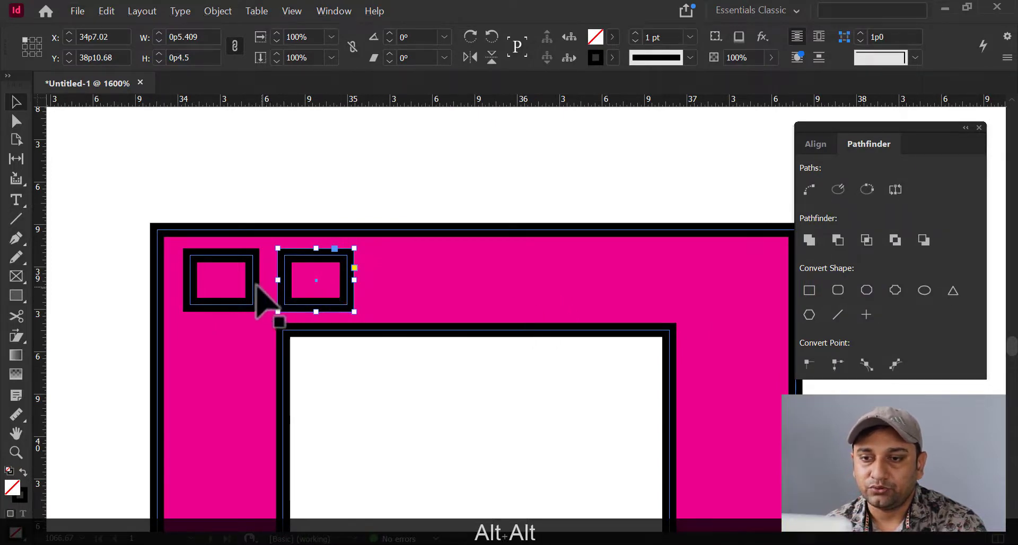
# - Duplicate the two small rectangles to the right, forming an evenly spaced row of four along the magenta frame's top edge
pyautogui.press('shift')
pyautogui.moveTo(257, 291); pyautogui.dragTo(434, 280)
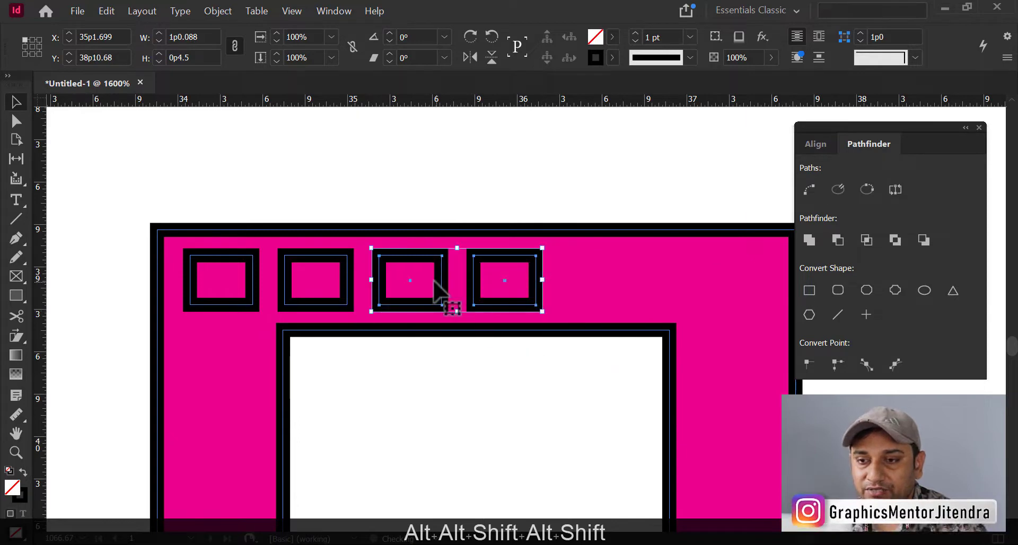
pyautogui.keyDown('shift'); pyautogui.click(349, 290); pyautogui.keyUp('shift')
pyautogui.keyDown('shift'); pyautogui.click(256, 299); pyautogui.keyUp('shift')
pyautogui.keyDown('alt'); pyautogui.scroll(-2, 197, 295); pyautogui.keyUp('alt')
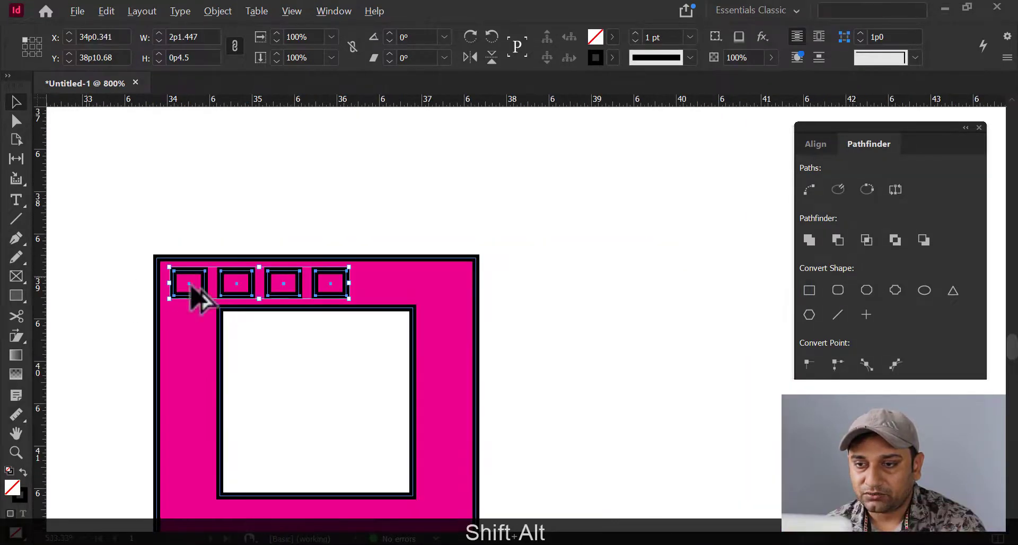
pyautogui.keyDown('alt'); pyautogui.scroll(2, 319, 308); pyautogui.keyUp('alt')
pyautogui.click(415, 165)
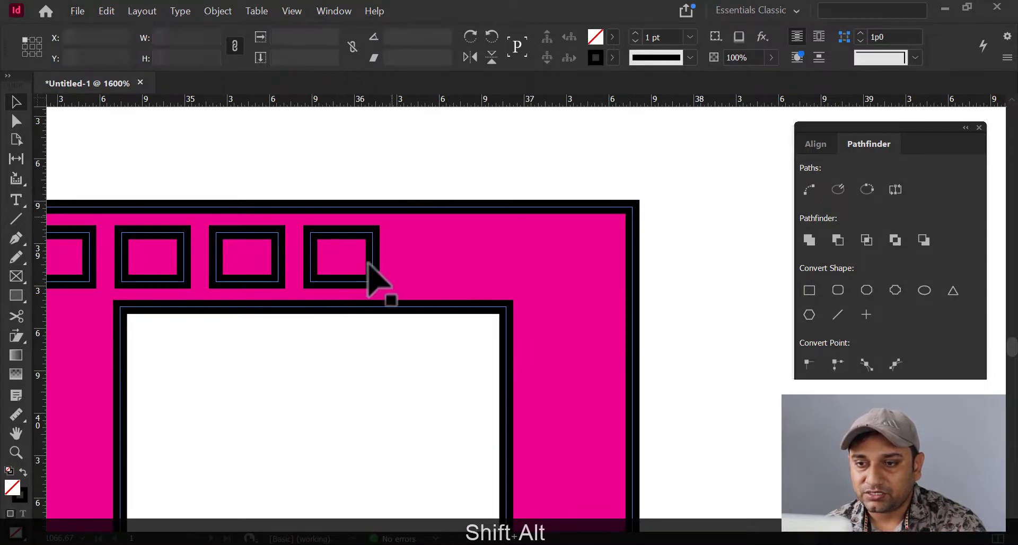
# - Cut the four small rectangles out of the magenta frame with Pathfinder Subtract
pyautogui.keyDown('alt'); pyautogui.scroll(-2, 455, 261); pyautogui.keyUp('alt')
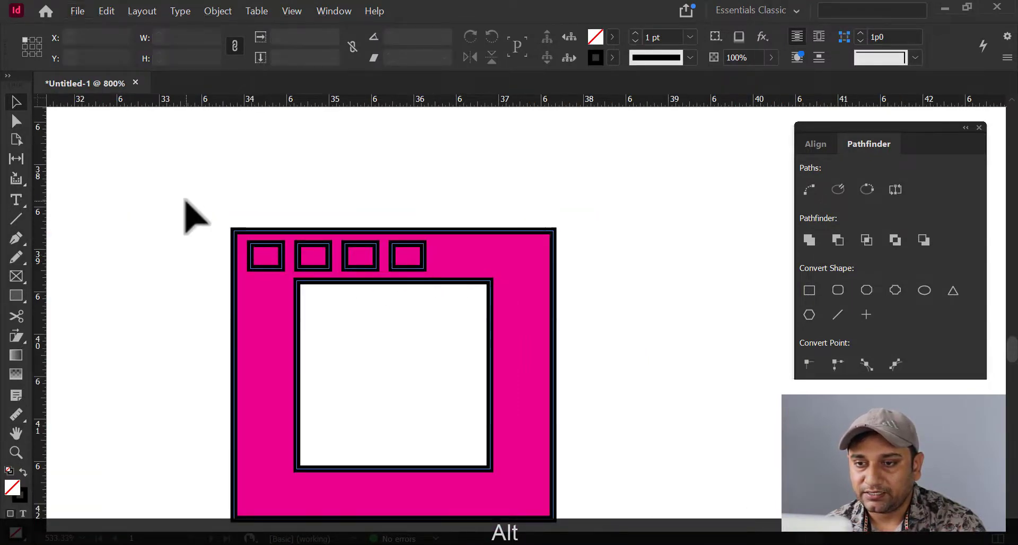
pyautogui.moveTo(193, 195); pyautogui.dragTo(601, 326)
pyautogui.click(838, 241)
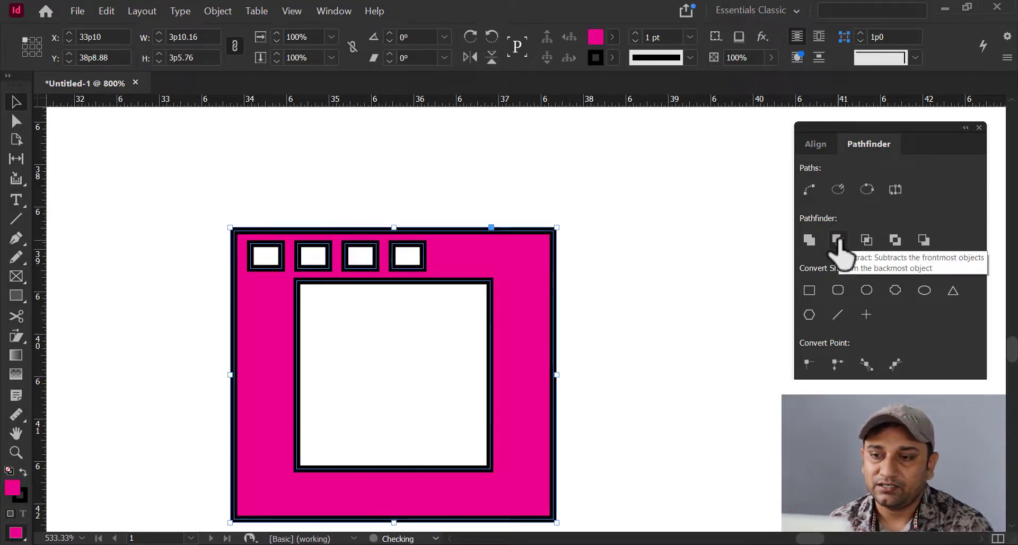
pyautogui.click(342, 211)
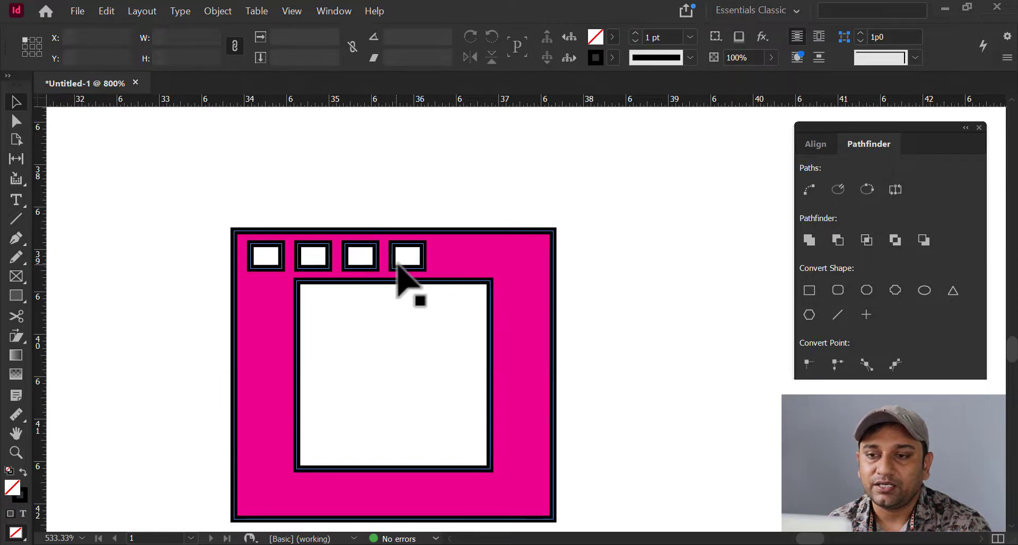
# - Move the perforated magenta frame up and to the left to free space on its right, and deselect it
pyautogui.moveTo(427, 275); pyautogui.dragTo(308, 243)
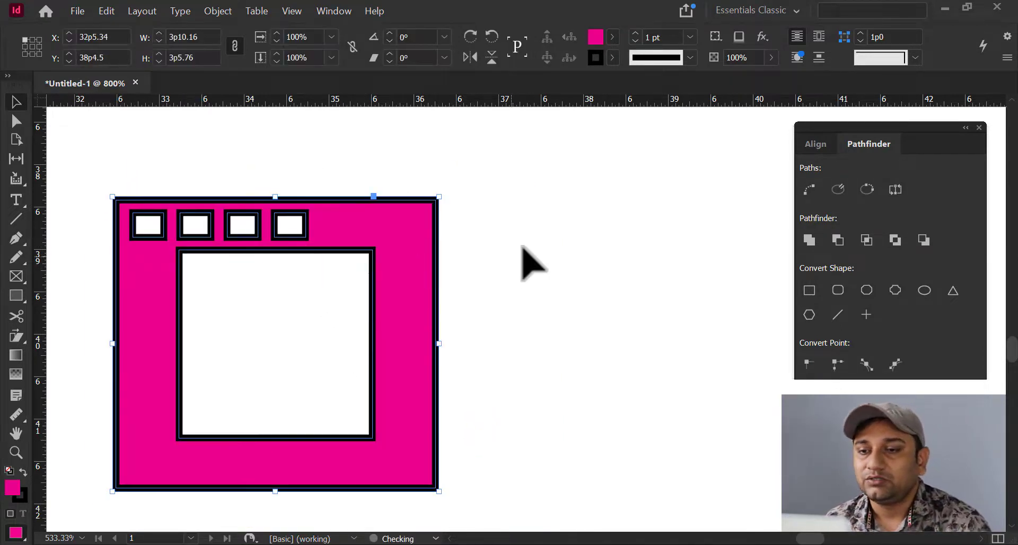
pyautogui.click(513, 253)
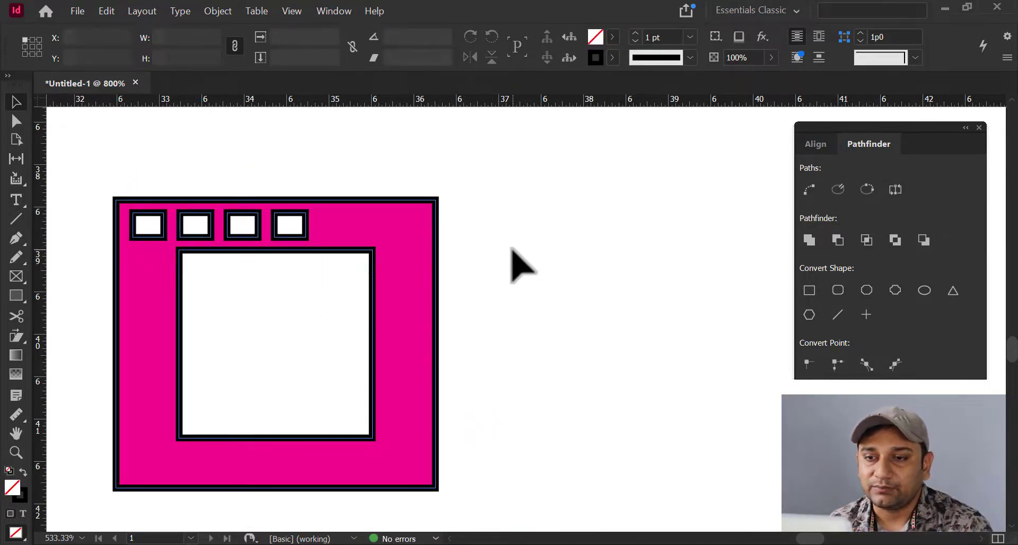
pyautogui.moveTo(240, 161); pyautogui.dragTo(478, 408)
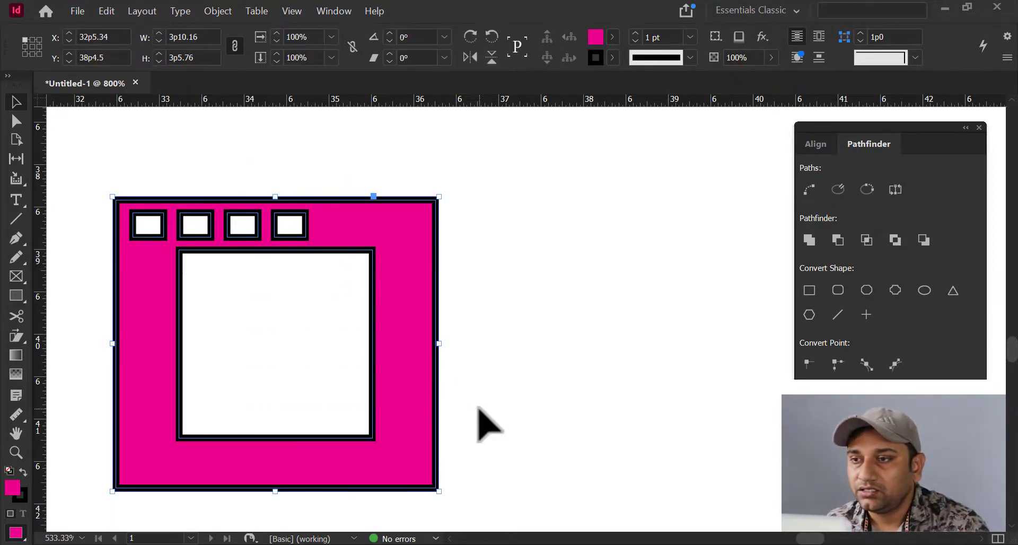
pyautogui.click(462, 339)
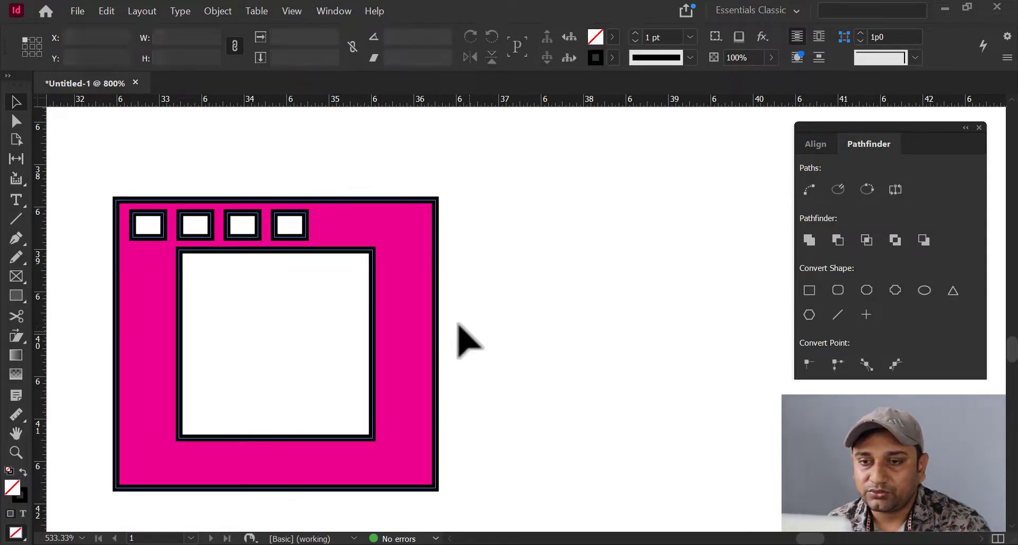
pyautogui.moveTo(435, 299); pyautogui.dragTo(398, 312)
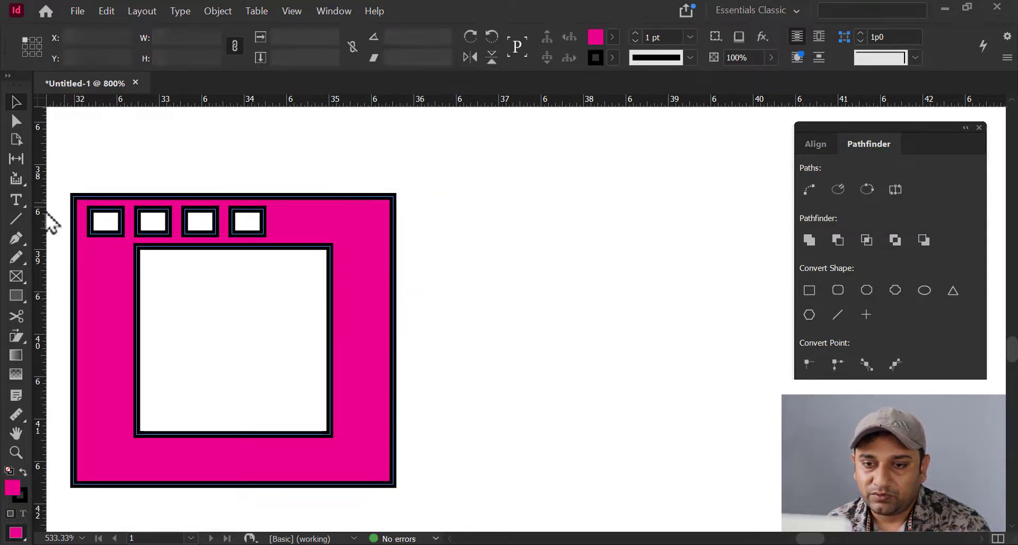
pyautogui.hotkey('ctrl', 'shift', 'a')
# - Draw two unfilled circles about 1p9.36 in diameter beside the magenta frame, the second overlapping the first from the lower right
pyautogui.moveTo(14, 297); pyautogui.dragTo(64, 330)
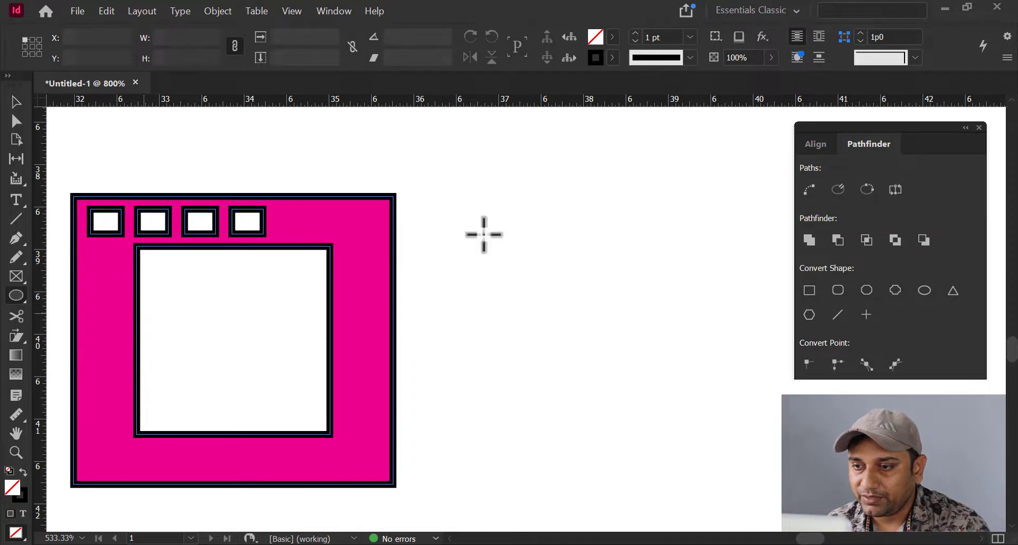
pyautogui.moveTo(469, 192); pyautogui.dragTo(620, 344)
pyautogui.moveTo(696, 426); pyautogui.dragTo(545, 275)
pyautogui.press('v')
pyautogui.moveTo(684, 322); pyautogui.dragTo(643, 270)
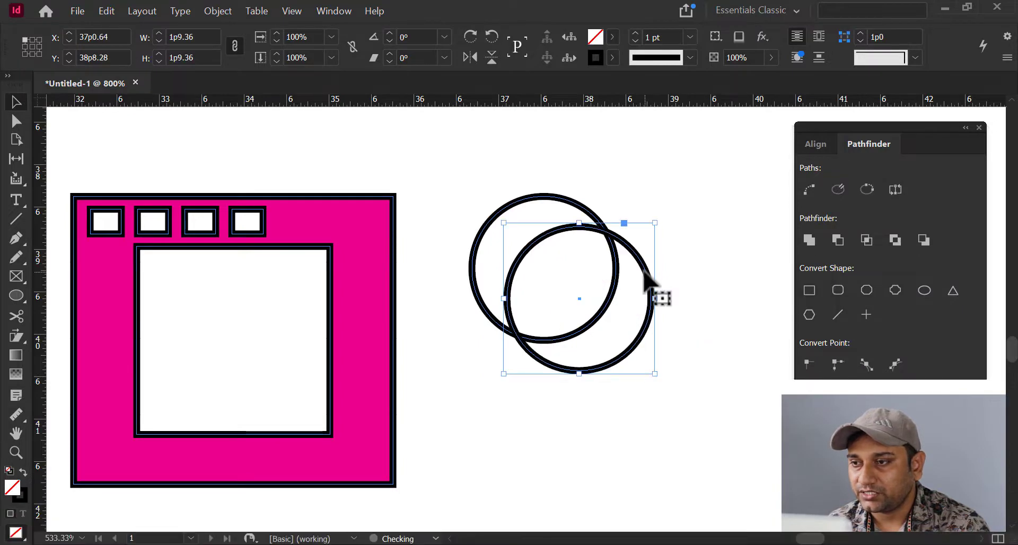
# - Subtract the front circle from the back one with Pathfinder to form a crescent
pyautogui.moveTo(460, 158); pyautogui.dragTo(695, 436)
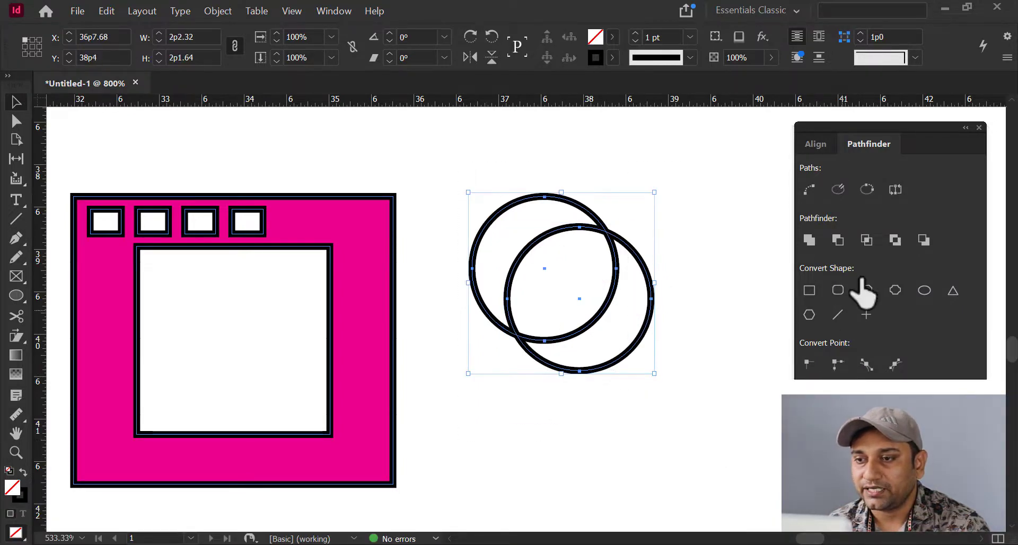
pyautogui.click(838, 239)
pyautogui.keyDown('alt'); pyautogui.scroll(2, 623, 217); pyautogui.keyUp('alt')
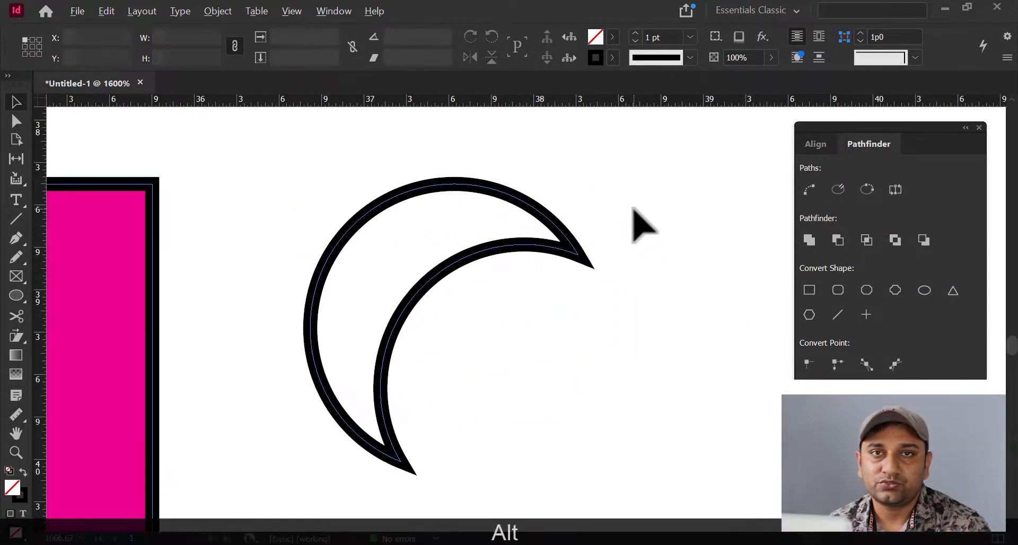
pyautogui.keyDown('alt'); pyautogui.scroll(-1, 395, 224); pyautogui.keyUp('alt')
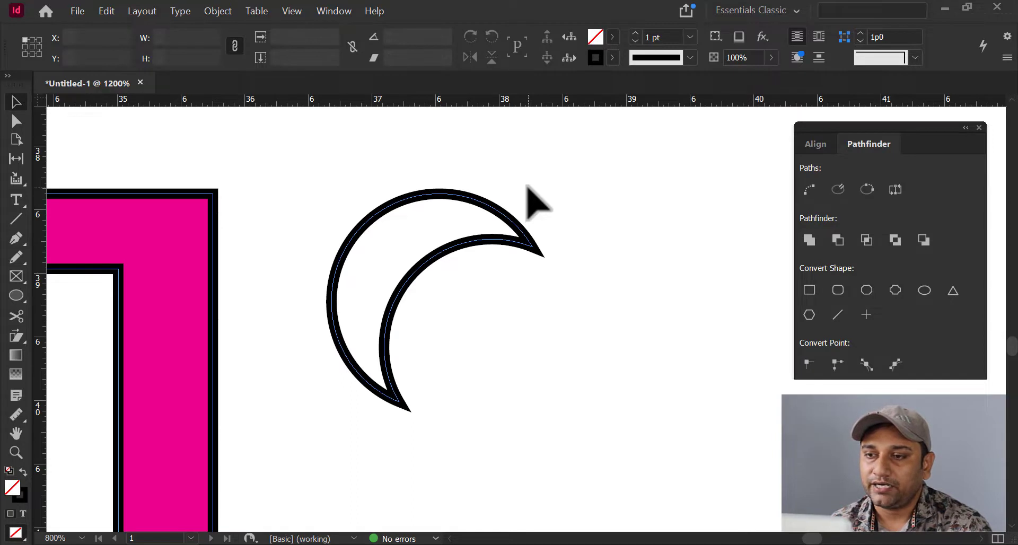
# - Draw a star-edged polygon about 1p7.234 by 1p6.292 right of the crescent and duplicate it to the lower left
pyautogui.moveTo(580, 239); pyautogui.dragTo(237, 232)
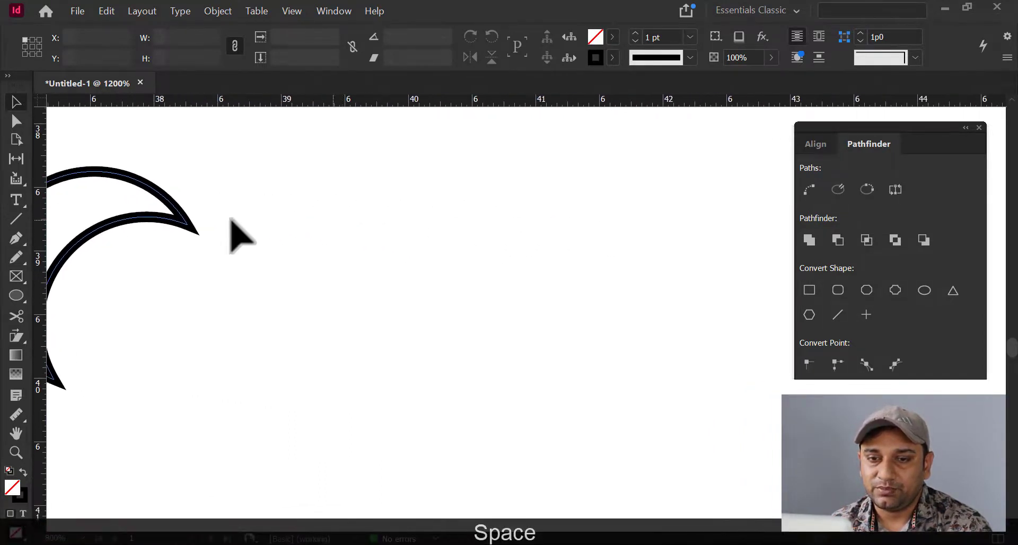
pyautogui.moveTo(22, 291); pyautogui.dragTo(91, 352)
pyautogui.moveTo(368, 197); pyautogui.dragTo(572, 391)
pyautogui.click(16, 101)
pyautogui.moveTo(544, 257); pyautogui.dragTo(370, 331)
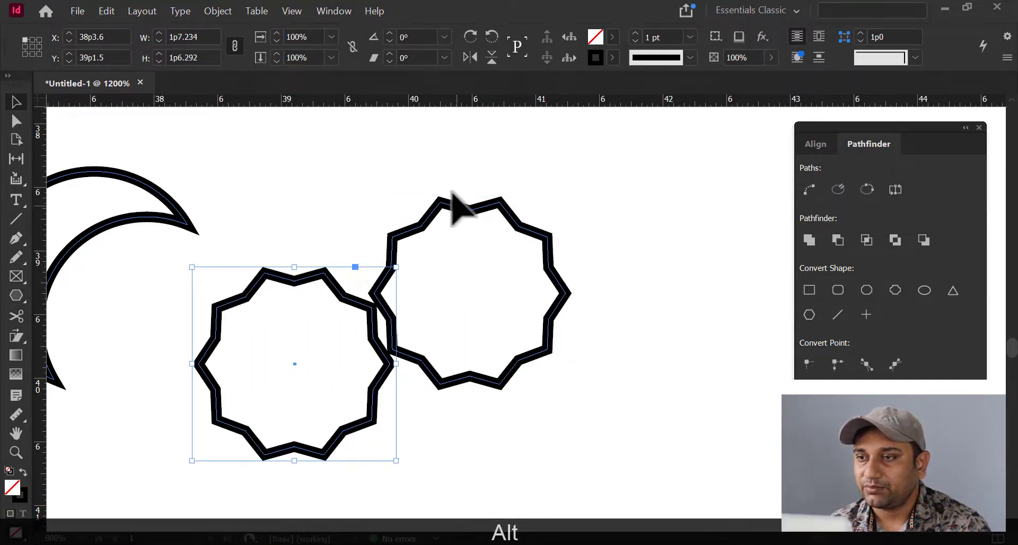
# - Fill the right-hand polygon with the yellow swatch C=0 M=0 Y=100 K=0
pyautogui.click(556, 291)
pyautogui.click(613, 38)
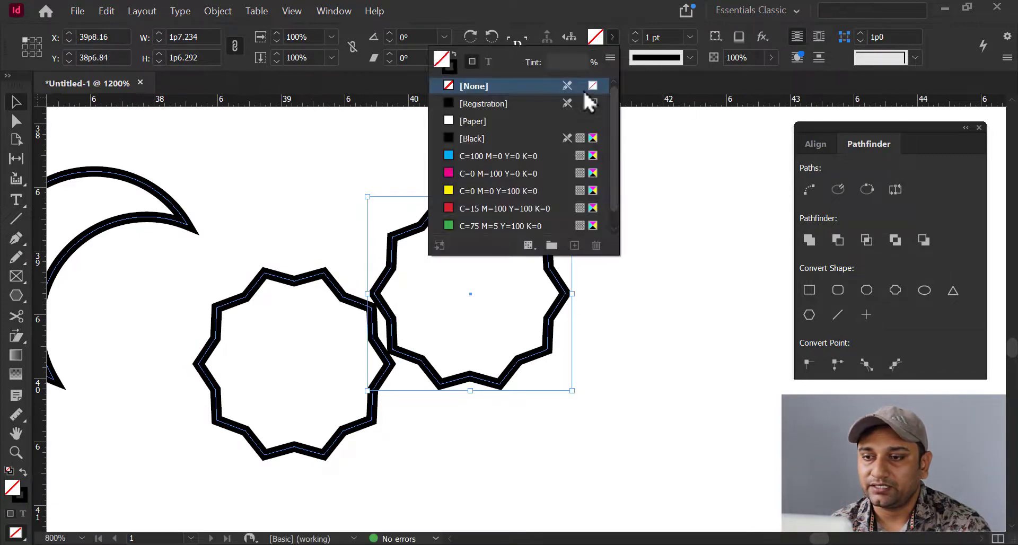
pyautogui.click(448, 191)
pyautogui.press('Escape')
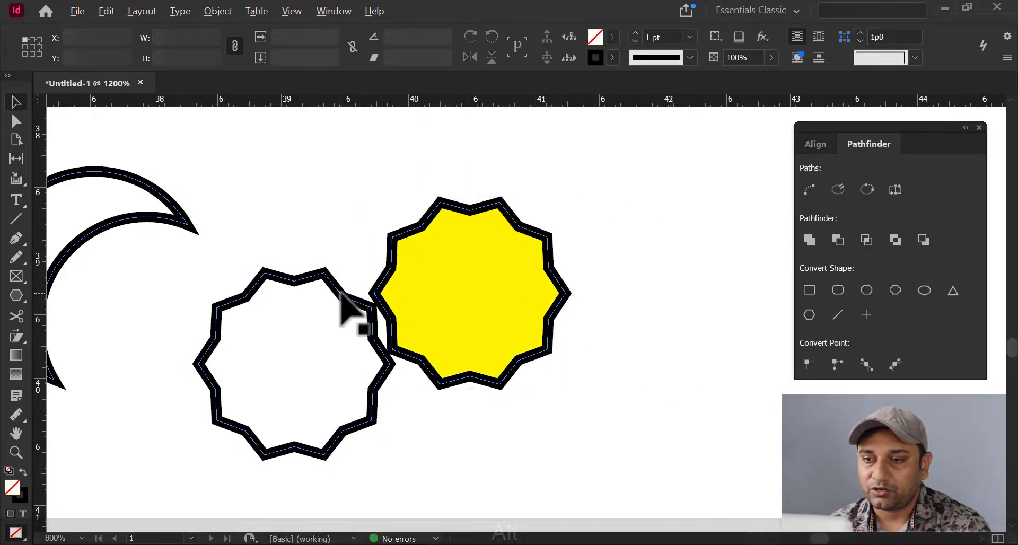
# - Shrink the unfilled polygon to about 1p0.294 by 0p11.692 and center it on the yellow one
pyautogui.click(363, 278)
pyautogui.moveTo(396, 266); pyautogui.dragTo(343, 302)
pyautogui.moveTo(357, 350); pyautogui.dragTo(525, 280)
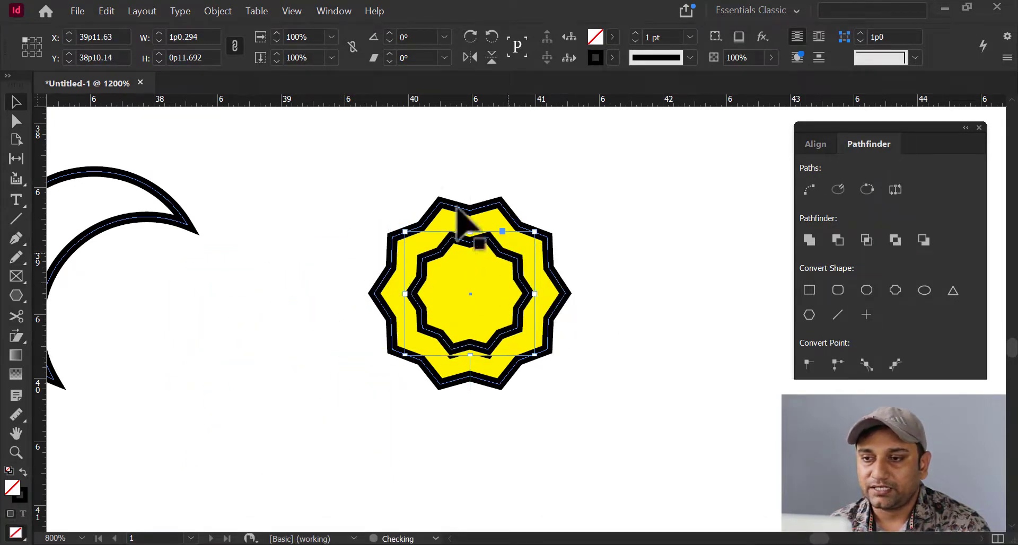
pyautogui.click(588, 228)
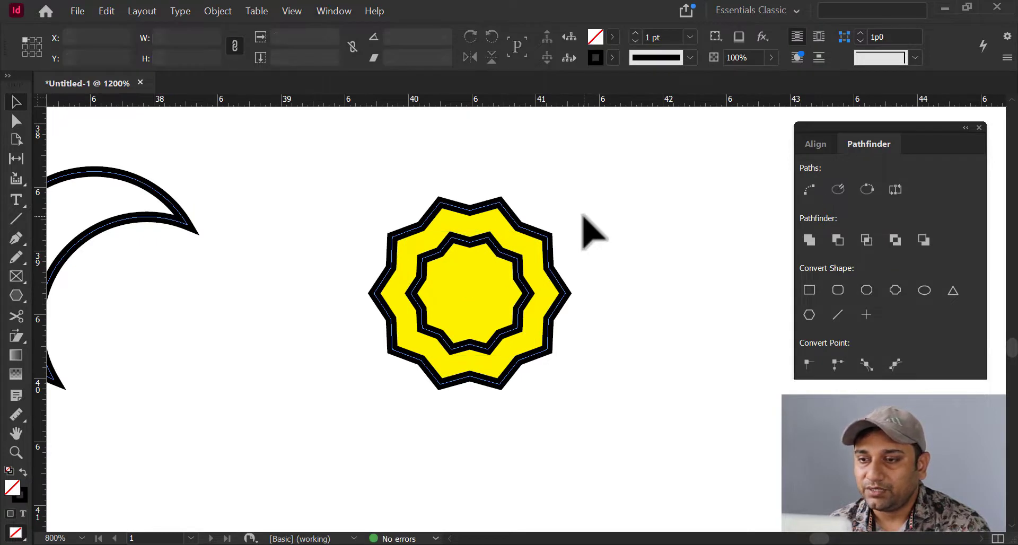
# - Duplicate the small unfilled polygon four times, placing a copy over each corner area of the yellow polygon
pyautogui.moveTo(590, 154); pyautogui.dragTo(314, 441)
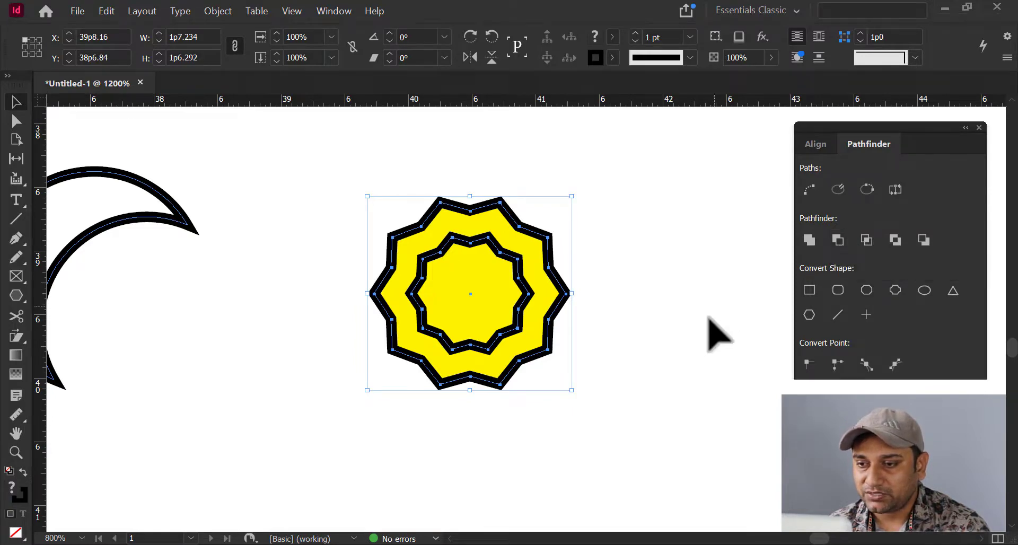
pyautogui.click(709, 336)
pyautogui.click(496, 339)
pyautogui.moveTo(496, 339); pyautogui.dragTo(544, 453)
pyautogui.moveTo(563, 413); pyautogui.dragTo(341, 284)
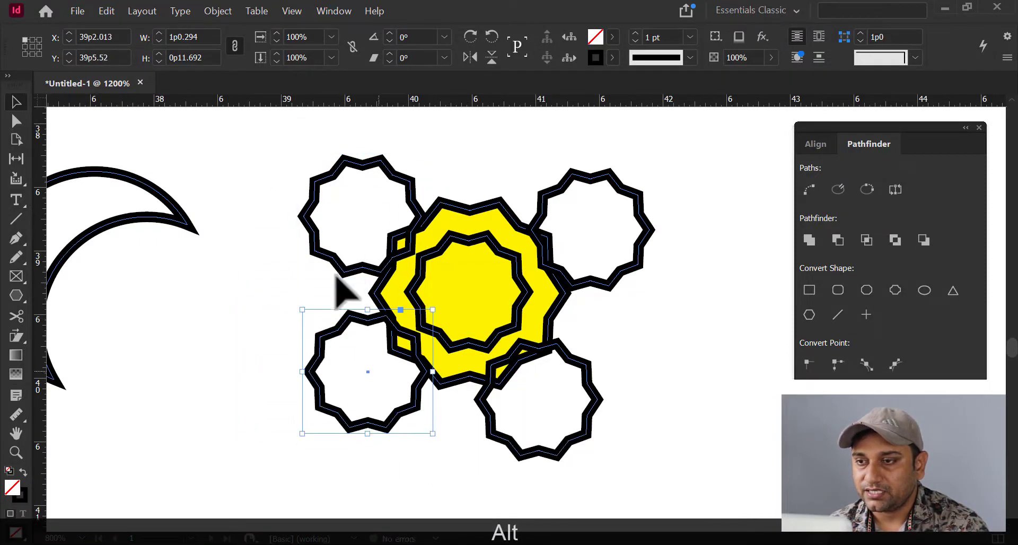
# - Cut all five small polygons out of the yellow polygon with Pathfinder Subtract
pyautogui.moveTo(249, 125); pyautogui.dragTo(609, 503)
pyautogui.scroll(-10, 609, 503)
pyautogui.hotkey('ctrl', 'z')
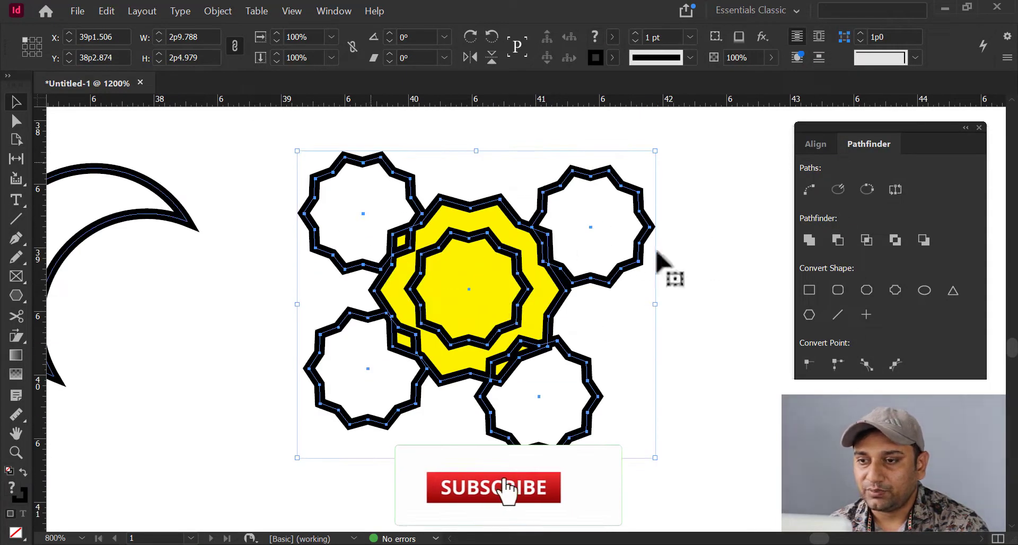
pyautogui.click(838, 242)
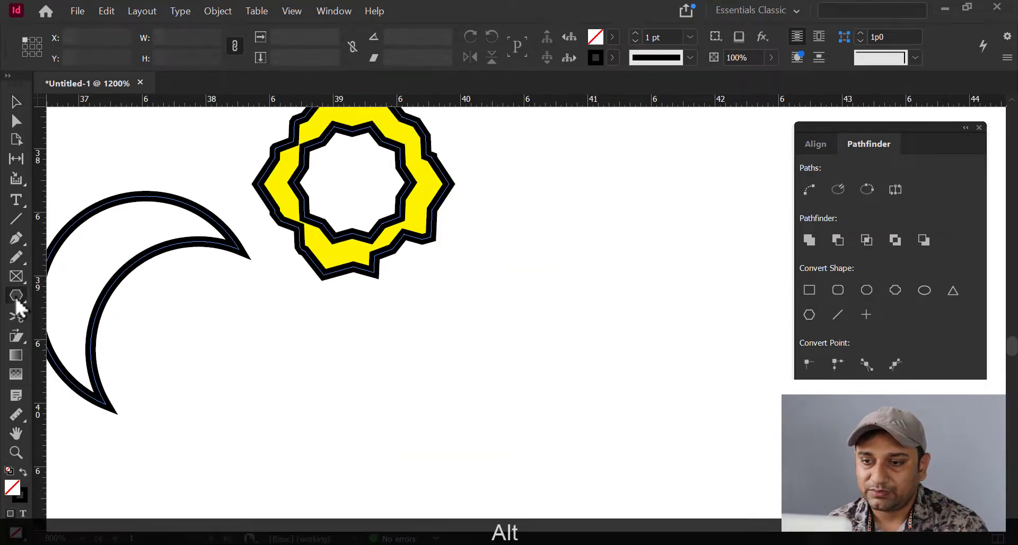
# - Draw an unfilled rectangle about 2p1.7 by 1p5.76 below the yellow shape, plus a 1p0.36 square overlapping its lower-right corner
pyautogui.click(17, 300)
pyautogui.click(85, 312)
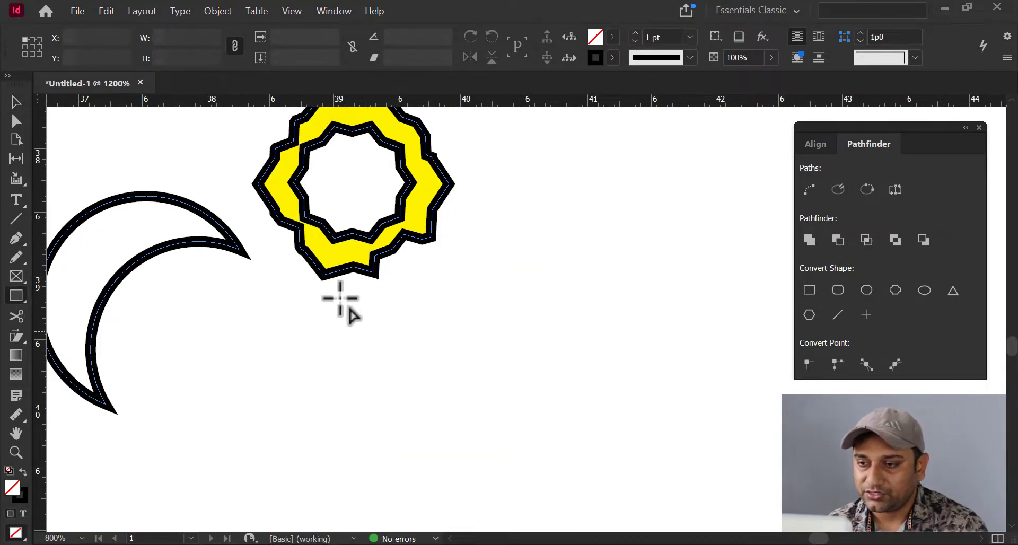
pyautogui.moveTo(327, 286)
pyautogui.mouseDown()
pyautogui.moveTo(517, 432)
pyautogui.moveTo(599, 480)
pyautogui.moveTo(514, 357)
pyautogui.moveTo(488, 345)
pyautogui.mouseUp()
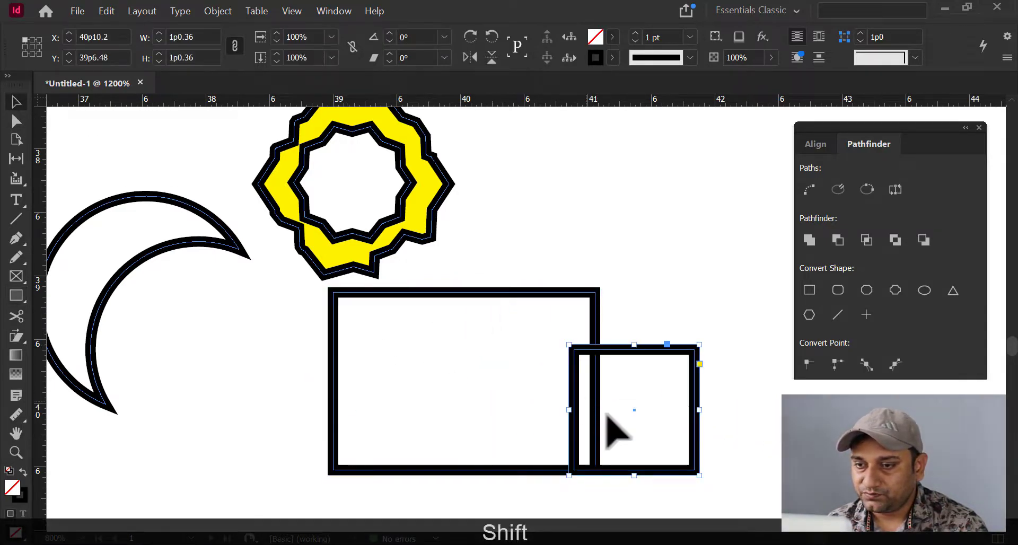
# - Reshape the square into a bar about 0p5.96 by 1p3.24 at the rectangle's lower left and duplicate it to the right
pyautogui.moveTo(697, 456); pyautogui.dragTo(449, 382)
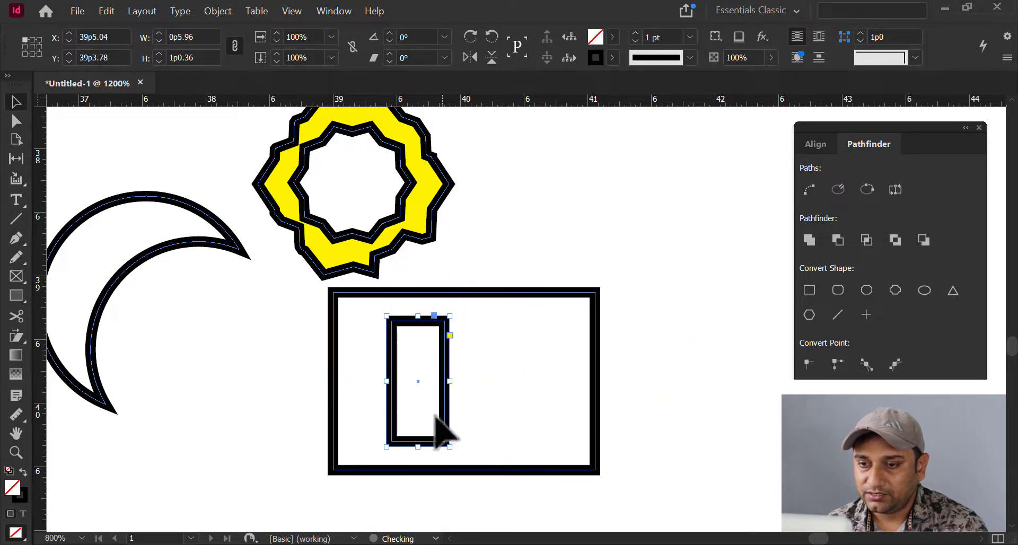
pyautogui.moveTo(435, 418); pyautogui.dragTo(412, 443)
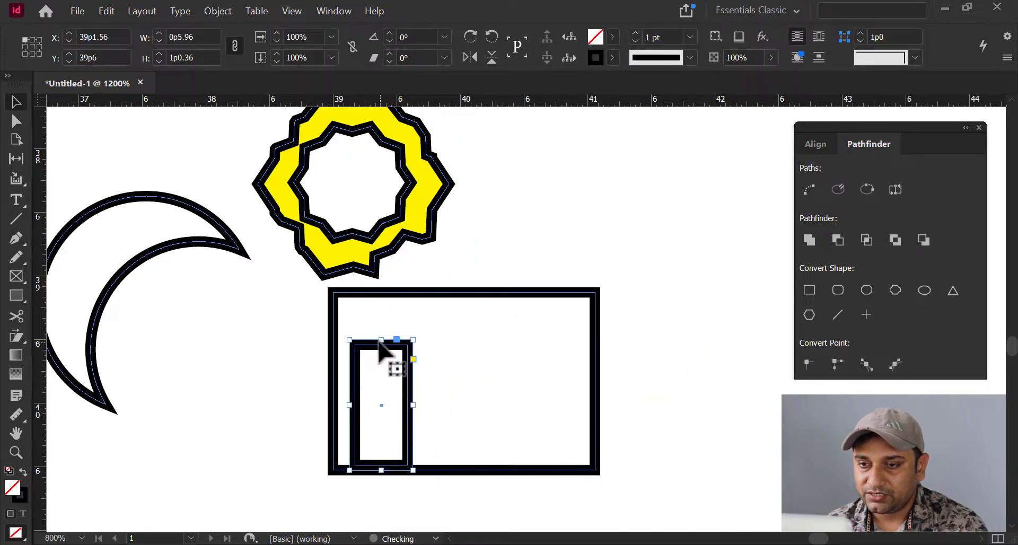
pyautogui.moveTo(380, 344); pyautogui.dragTo(393, 313)
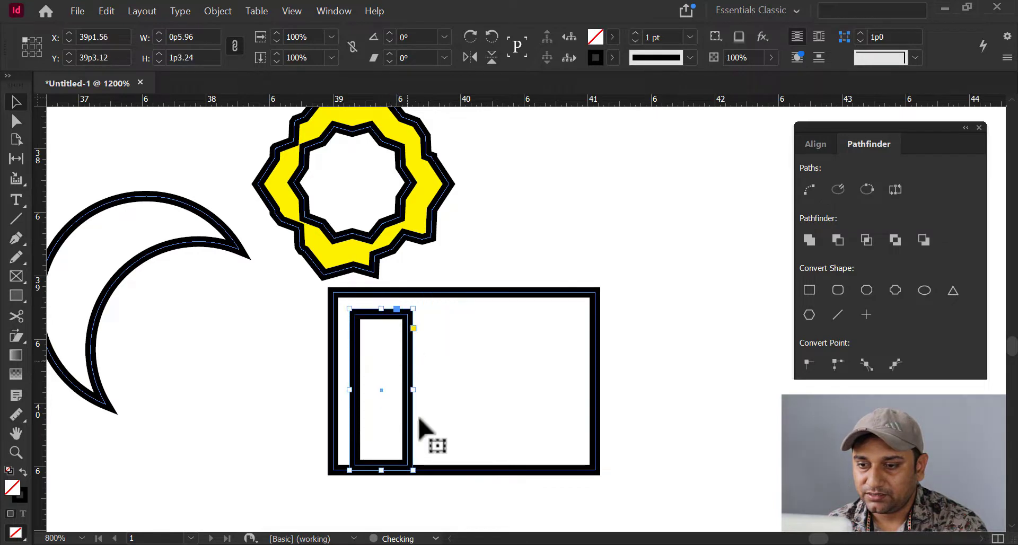
pyautogui.moveTo(407, 419); pyautogui.dragTo(488, 419)
pyautogui.press('alt')
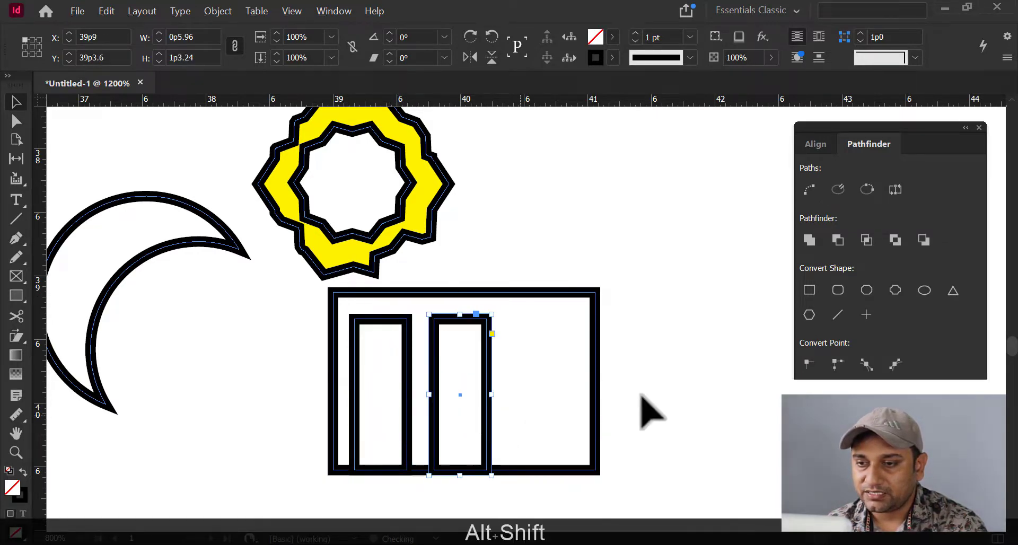
# - Subtract both bars from the large rectangle with Pathfinder and move the resulting shape up and to the right
pyautogui.moveTo(290, 335); pyautogui.dragTo(727, 495)
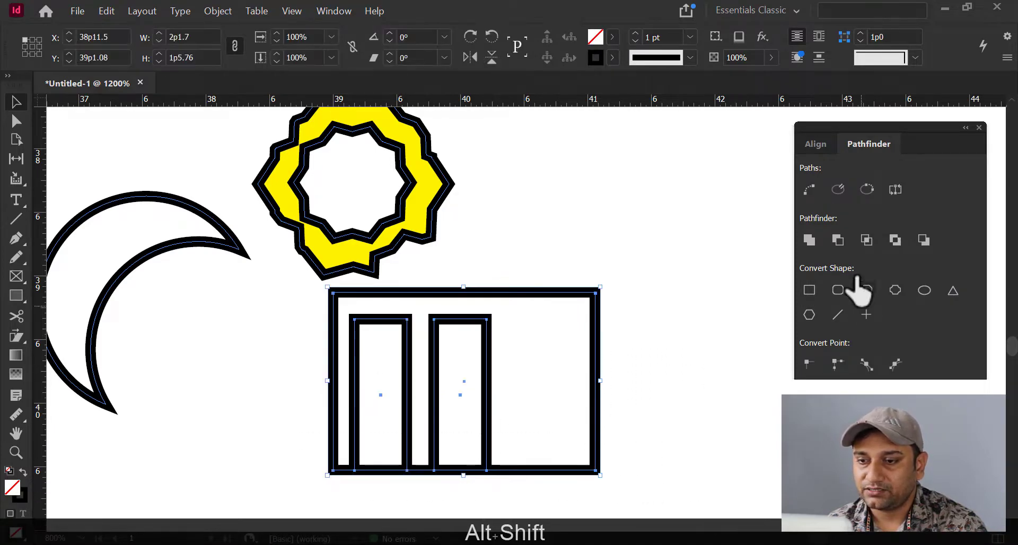
pyautogui.click(838, 239)
pyautogui.click(690, 329)
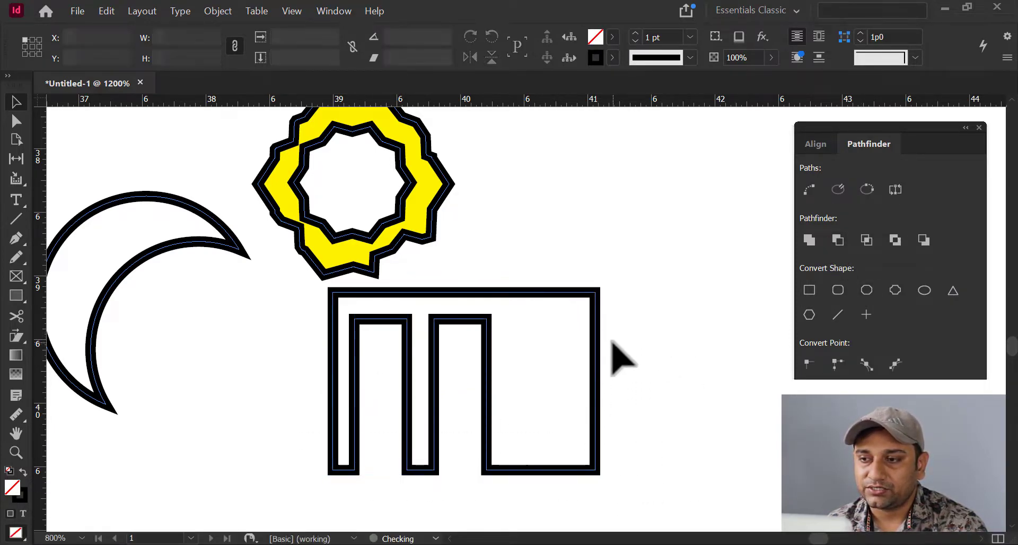
pyautogui.moveTo(596, 357); pyautogui.dragTo(675, 346)
pyautogui.click(640, 410)
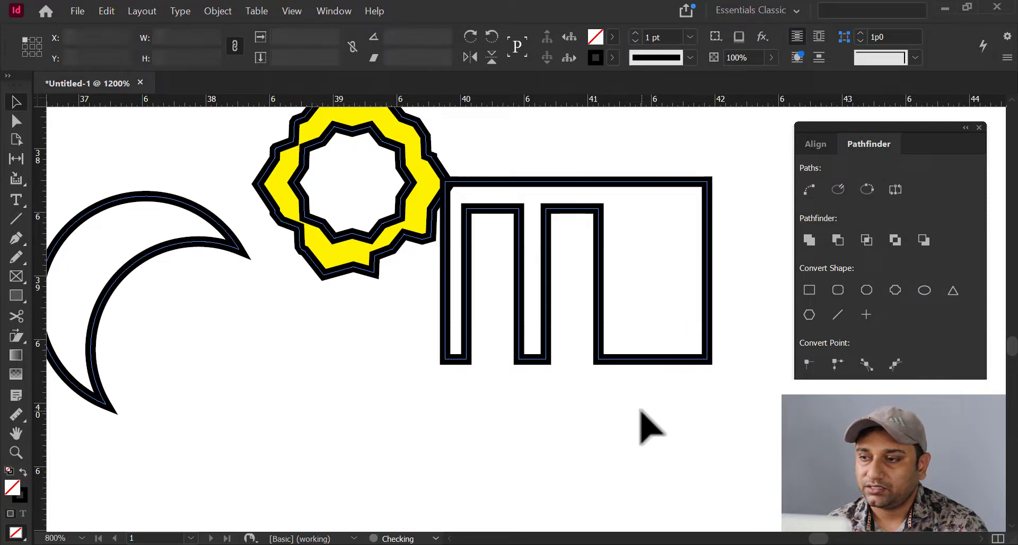
# - Draw two overlapping unfilled squares of about 1p0.48 in the empty area below the yellow polygon ring, the second offset down and to the right
pyautogui.moveTo(608, 453); pyautogui.dragTo(573, 318)
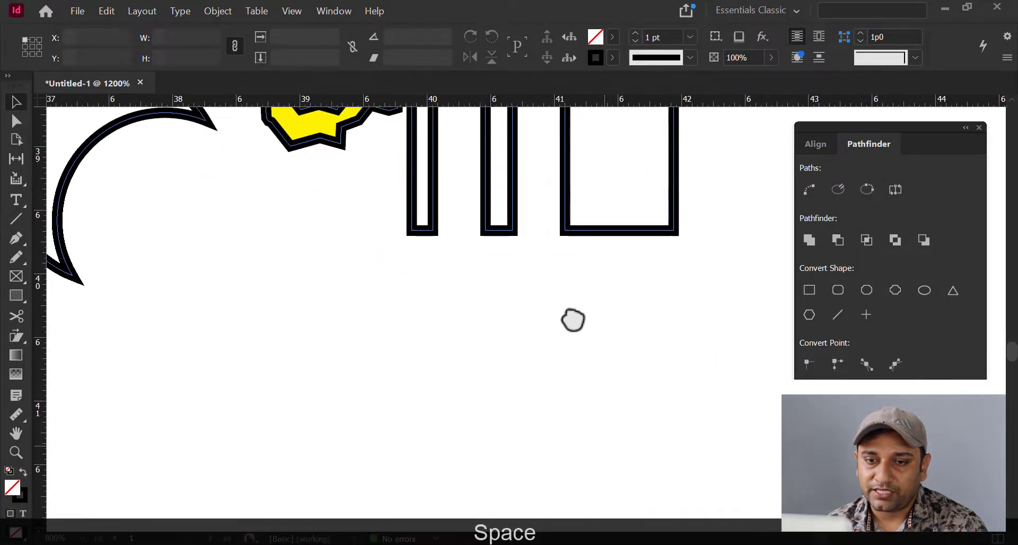
pyautogui.press('m')
pyautogui.moveTo(196, 254)
pyautogui.mouseDown()
pyautogui.moveTo(328, 428)
pyautogui.moveTo(237, 296)
pyautogui.mouseUp()
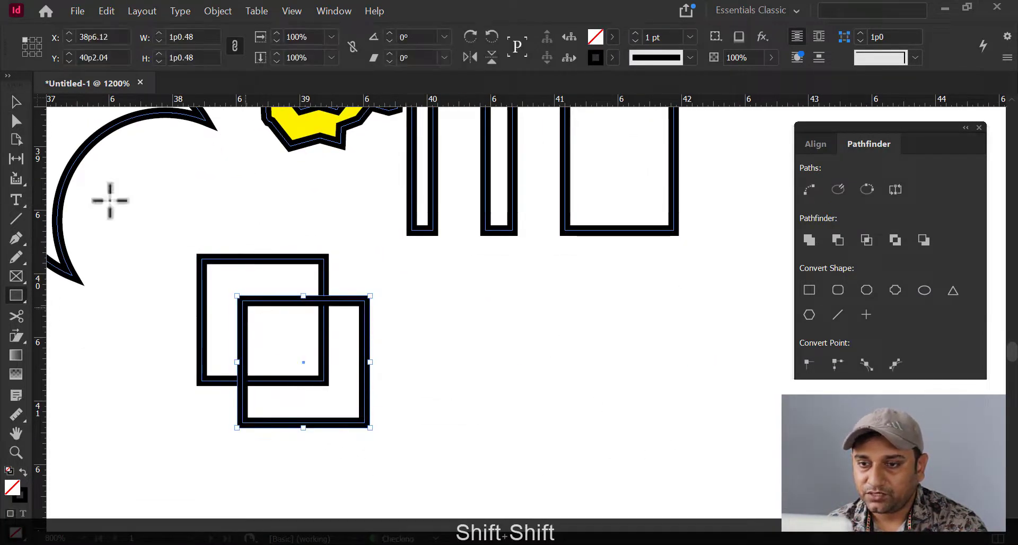
# - Try Pathfinder Intersect on the two overlapping squares and undo the operation
pyautogui.click(14, 105)
pyautogui.moveTo(180, 233); pyautogui.dragTo(396, 476)
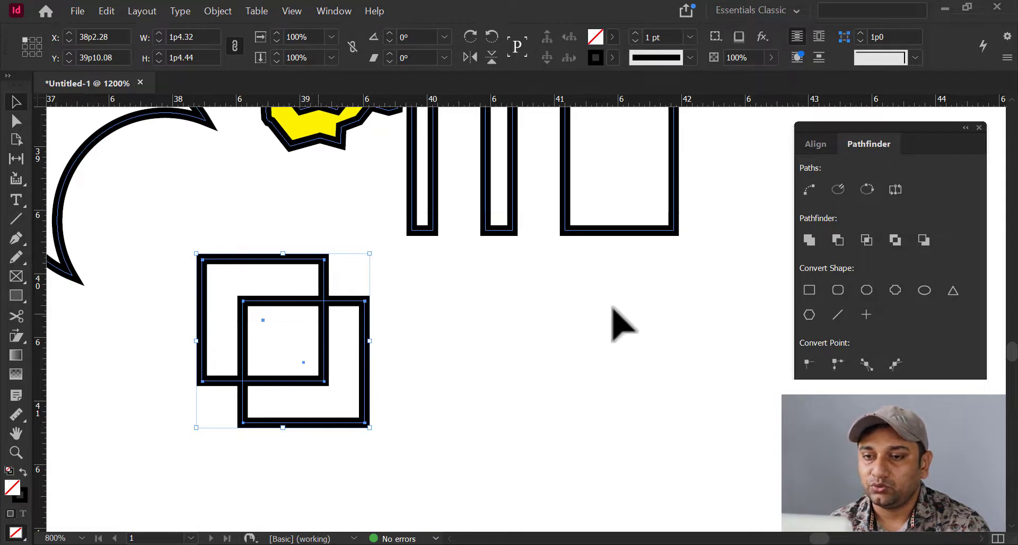
pyautogui.click(865, 240)
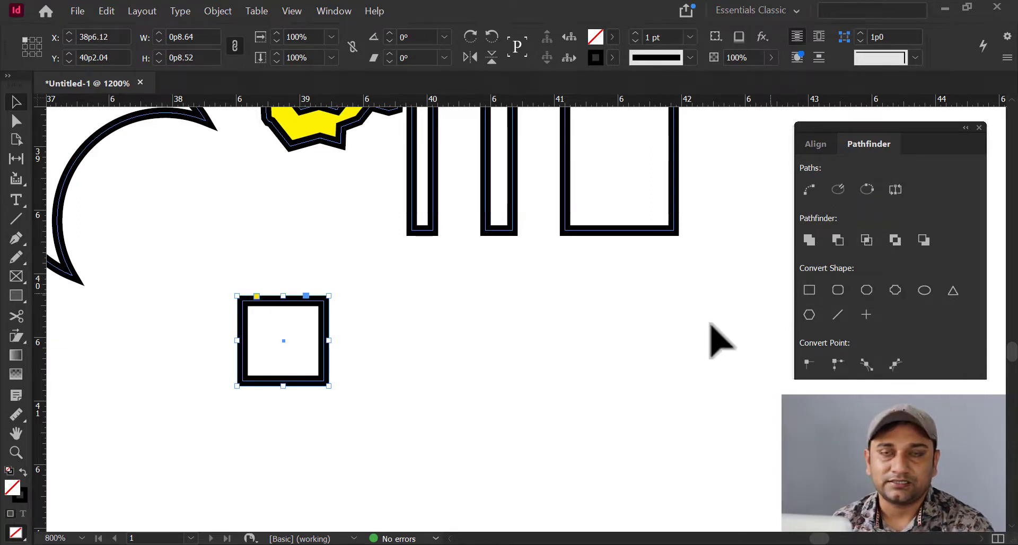
pyautogui.click(613, 339)
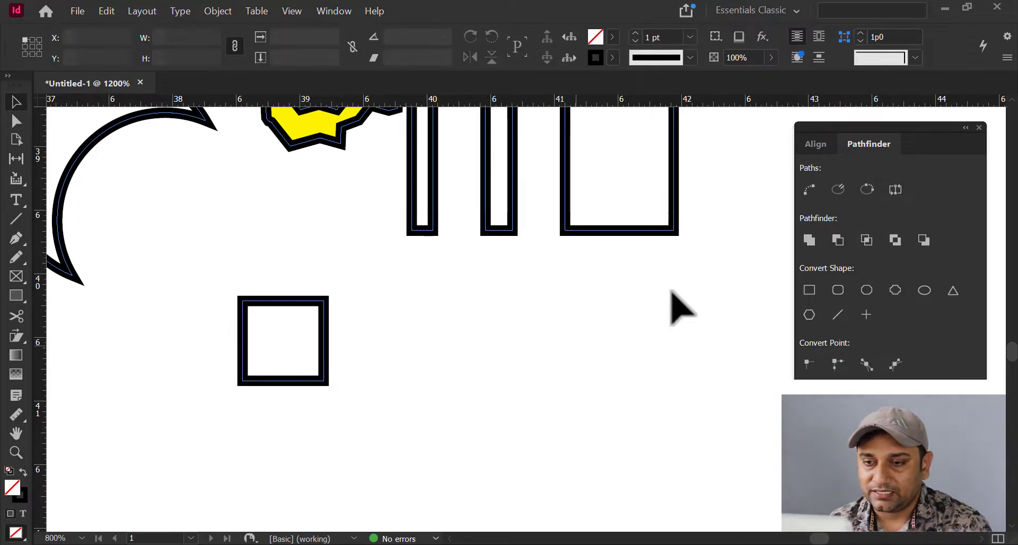
pyautogui.hotkey('ctrl', 'z')
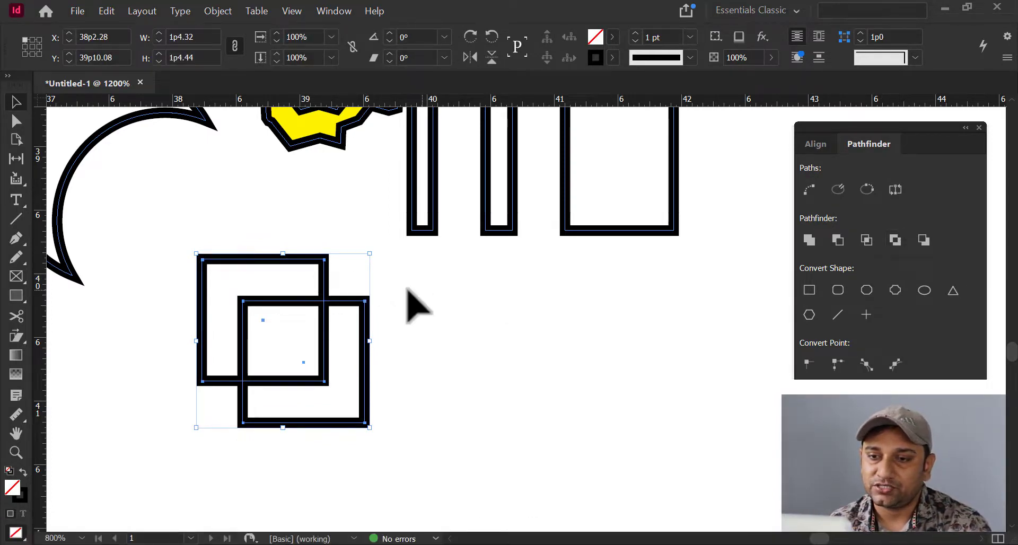
# - Fill the back, upper-left square with magenta C=0 M=100 Y=0 K=0
pyautogui.click(217, 281)
pyautogui.click(613, 36)
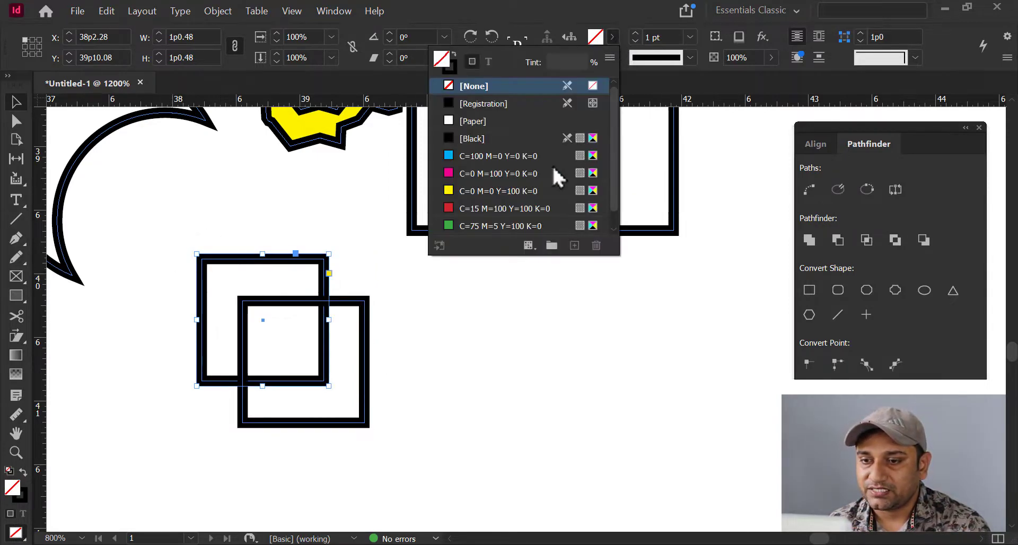
pyautogui.click(455, 174)
pyautogui.click(381, 427)
# - Fill the front, lower-right square with green C=75 M=5 Y=100 K=0
pyautogui.click(347, 422)
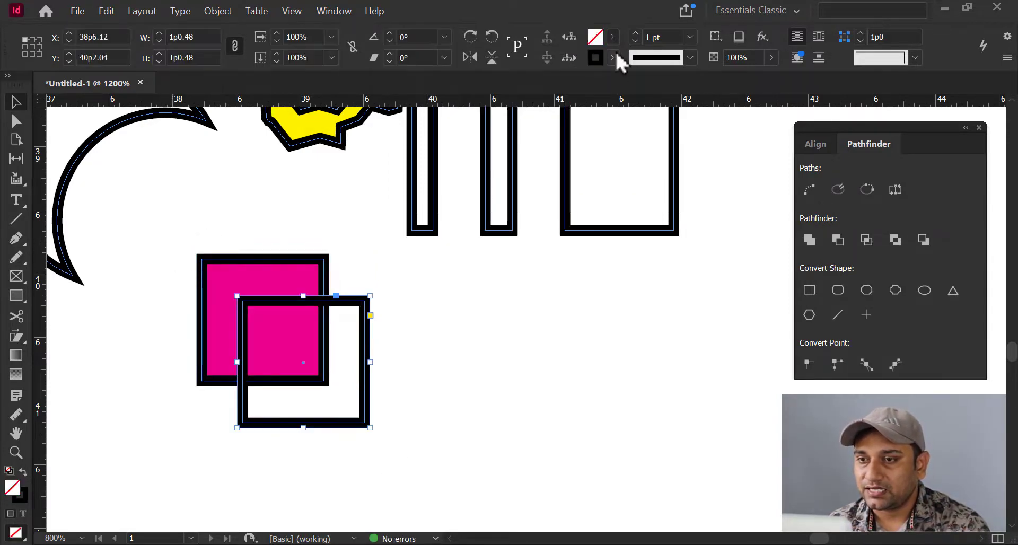
pyautogui.click(612, 38)
pyautogui.click(448, 226)
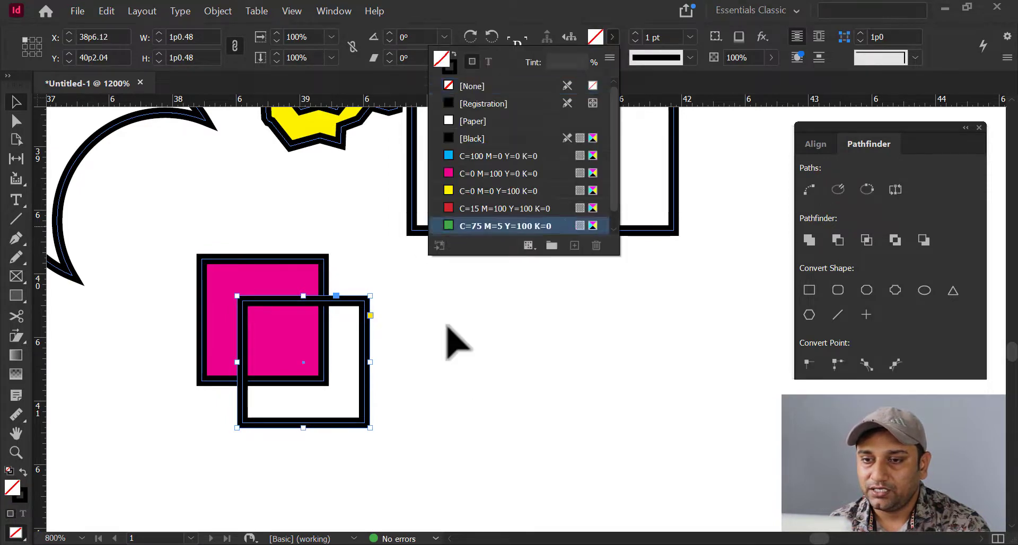
pyautogui.click(448, 340)
pyautogui.click(470, 416)
# - Try Pathfinder Exclude Overlap on the magenta and green squares, move the combined shape, and undo both changes
pyautogui.moveTo(261, 341); pyautogui.dragTo(376, 485)
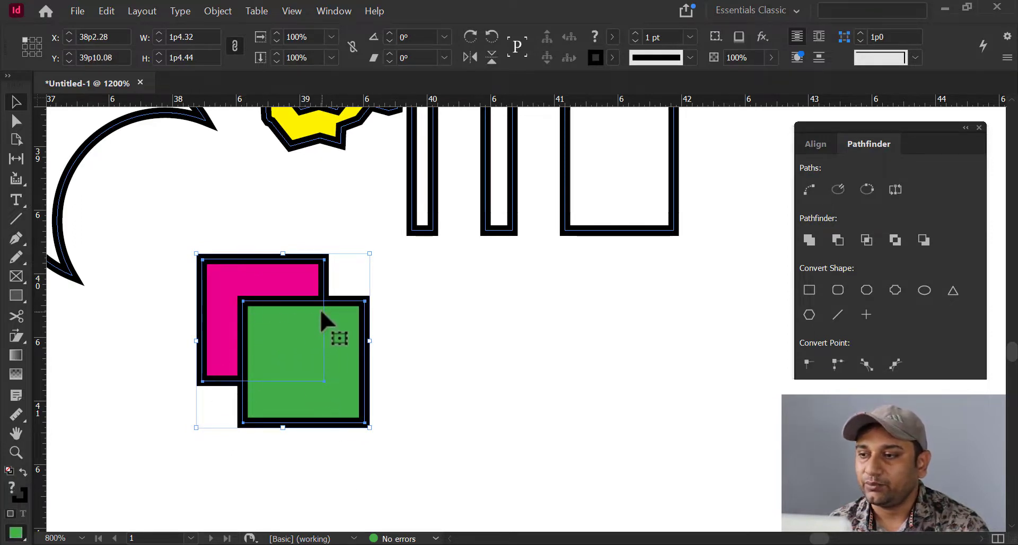
pyautogui.click(894, 241)
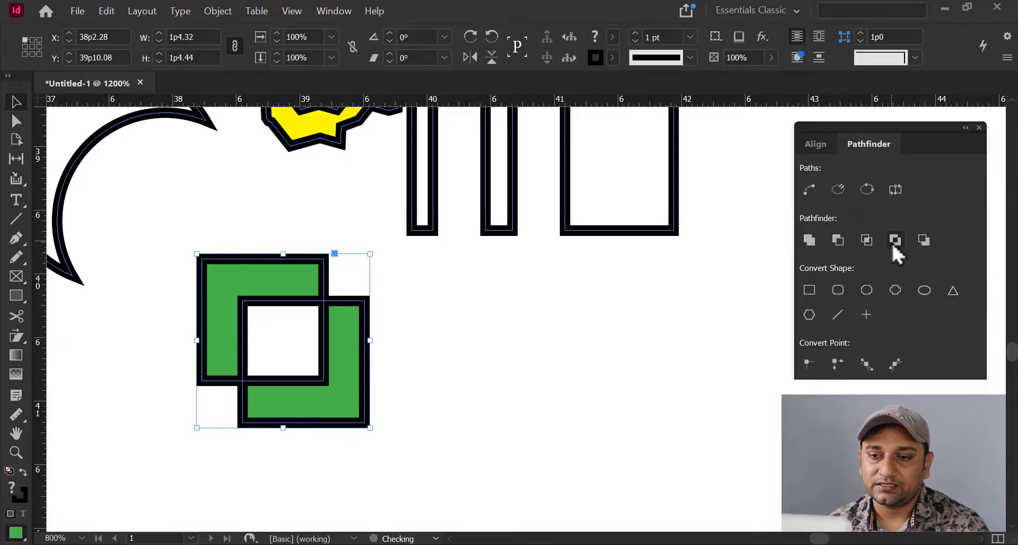
pyautogui.click(607, 371)
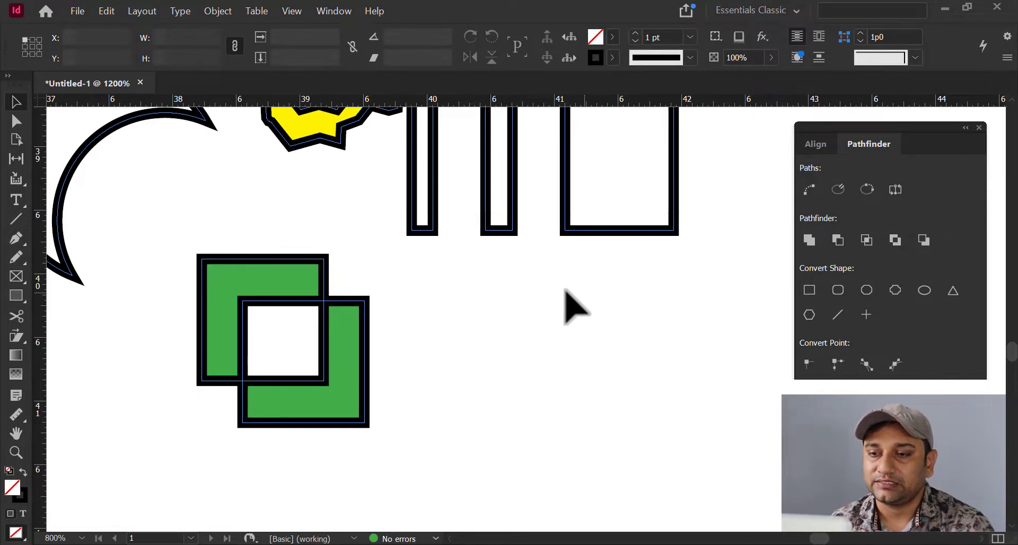
pyautogui.moveTo(367, 321); pyautogui.dragTo(318, 335)
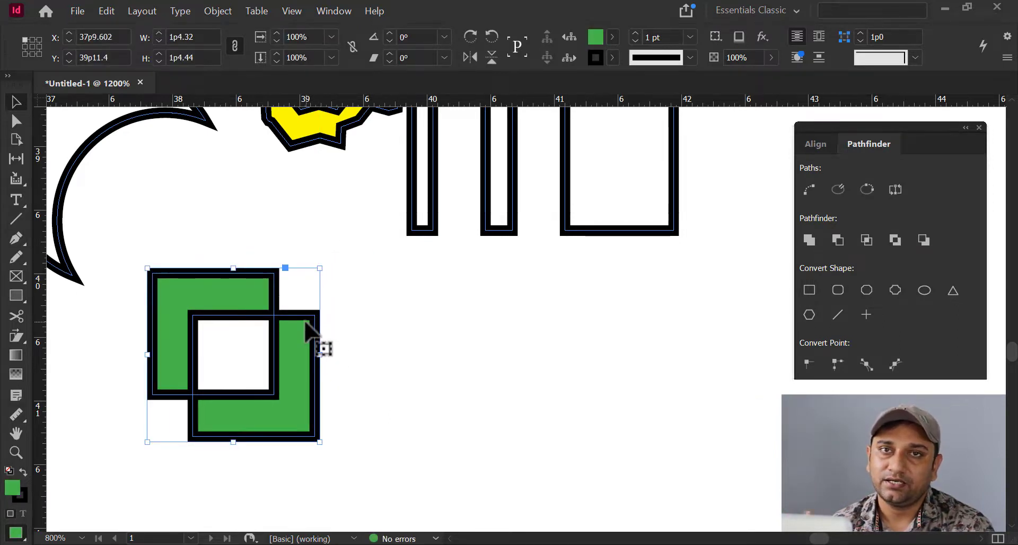
pyautogui.hotkey('ctrl', 'z')
pyautogui.hotkey('ctrl', 'z')
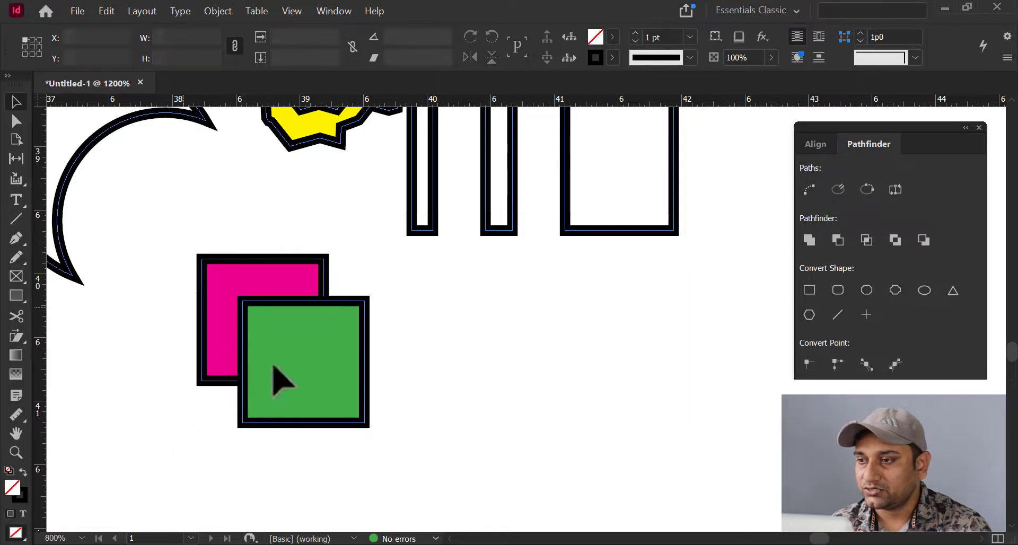
# - Cut the magenta back square out of the green front square with Pathfinder Minus Back
pyautogui.click(353, 420)
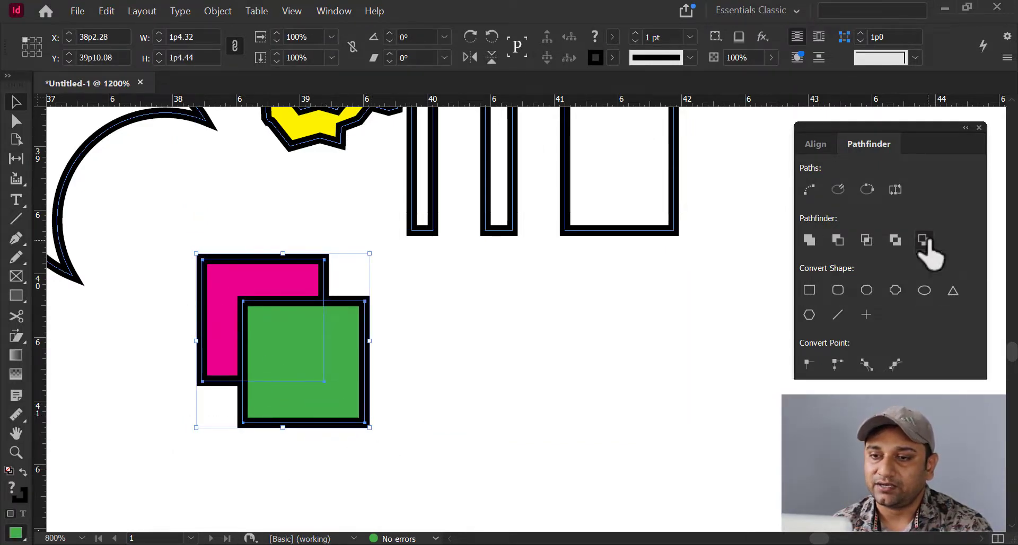
pyautogui.click(923, 240)
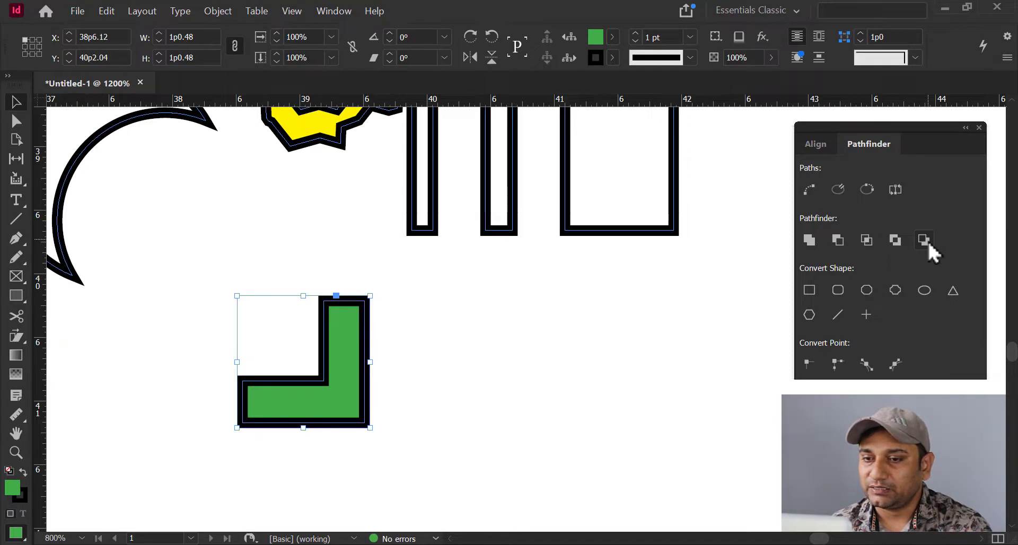
pyautogui.click(477, 357)
# - Delete all the shapes on the page
pyautogui.scroll(-2, 395, 376)
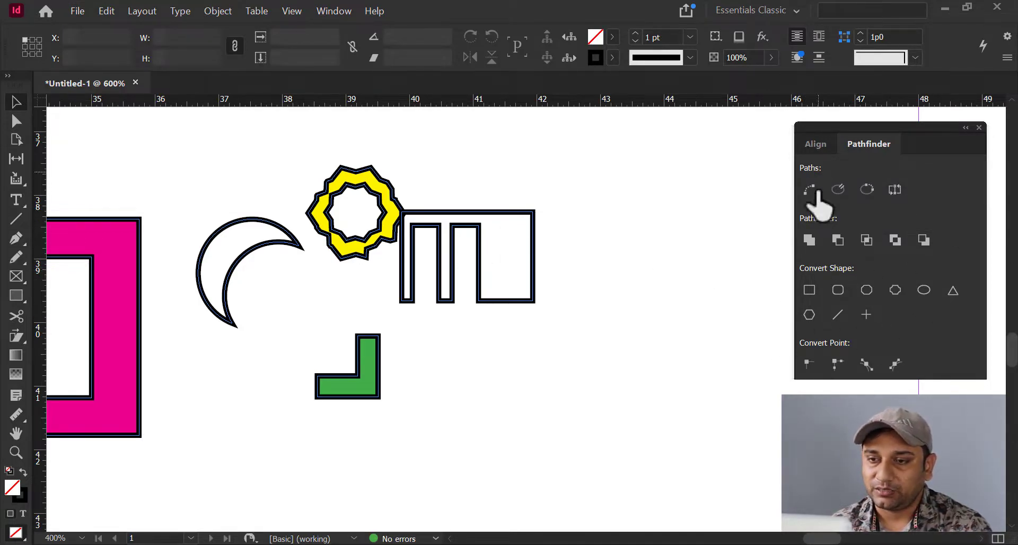
pyautogui.scroll(-2, 454, 283)
pyautogui.hotkey('ctrl', 'alt', 'a')
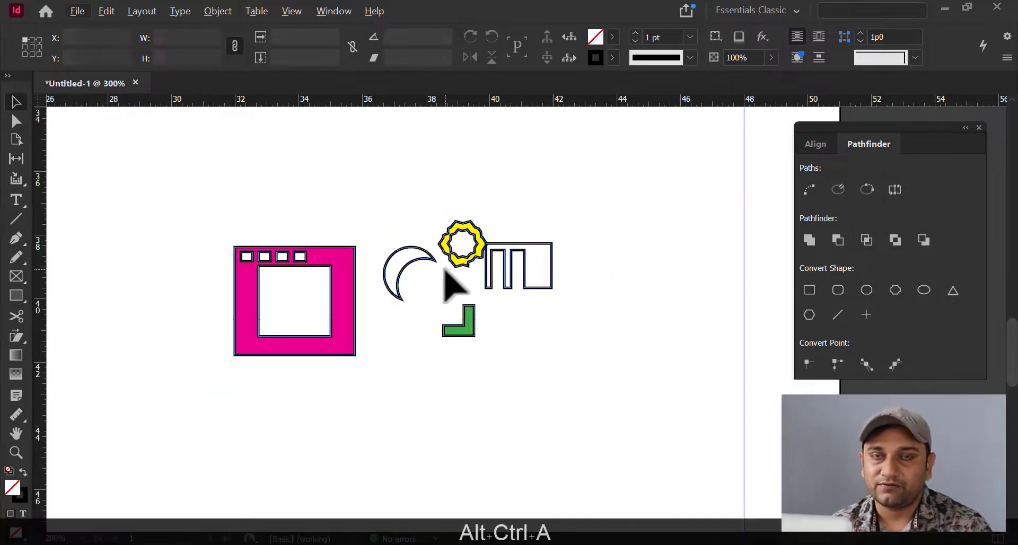
pyautogui.press('BackSpace')
# - Draw an open five-point Pen path about 3p8.3 by 2p6.63, with straight segments and one curve up to the upper-right corner point
pyautogui.scroll(3, 363, 244)
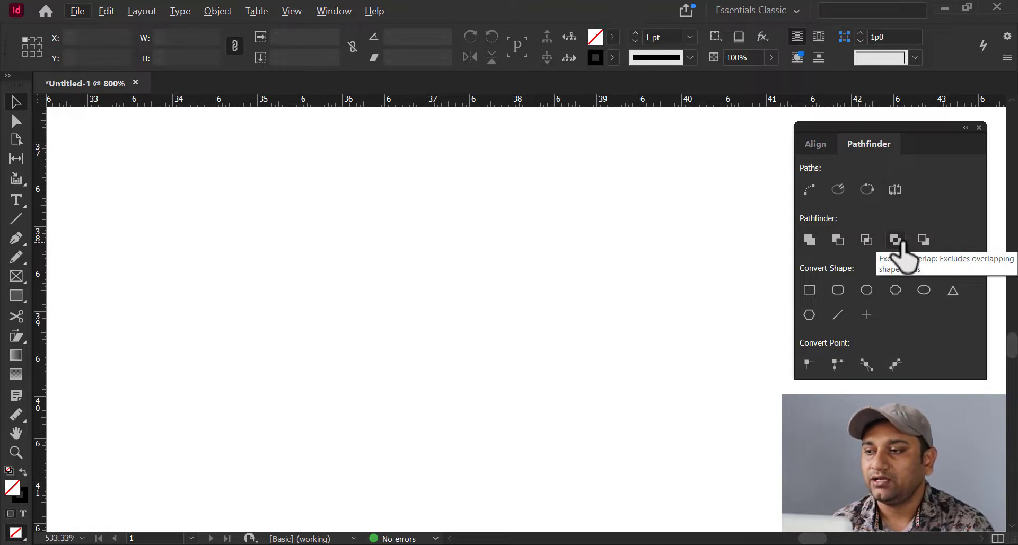
pyautogui.click(18, 295)
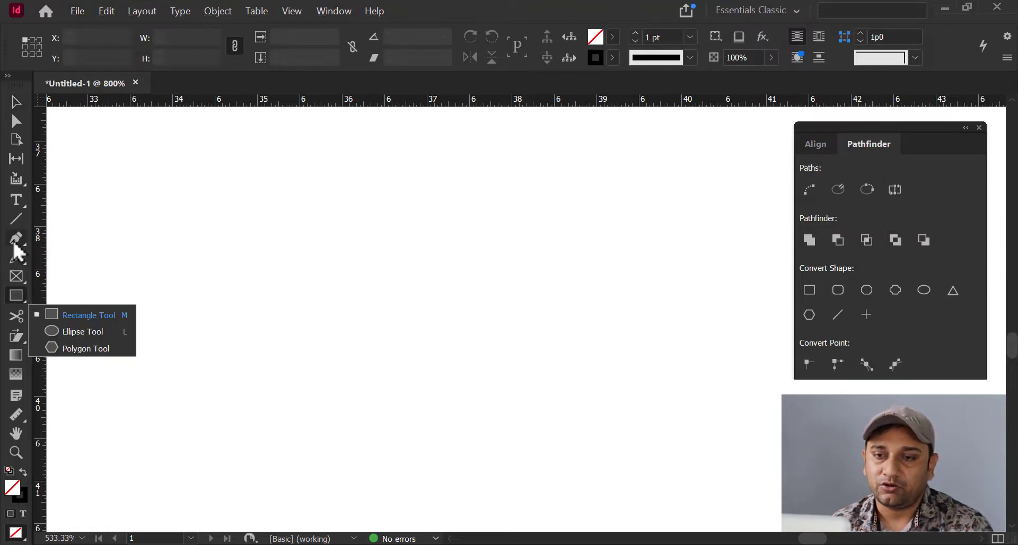
pyautogui.click(16, 238)
pyautogui.click(196, 409)
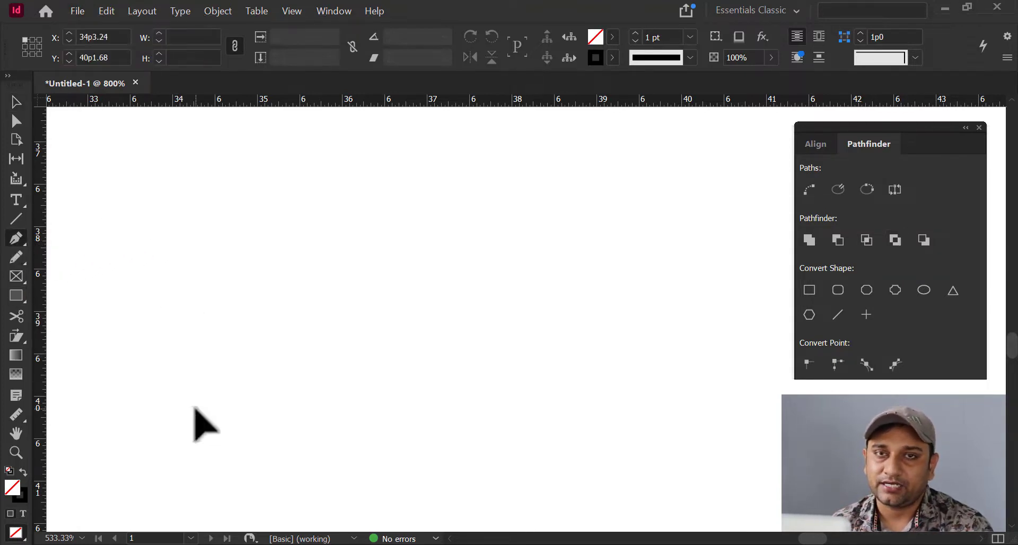
pyautogui.click(294, 233)
pyautogui.click(395, 332)
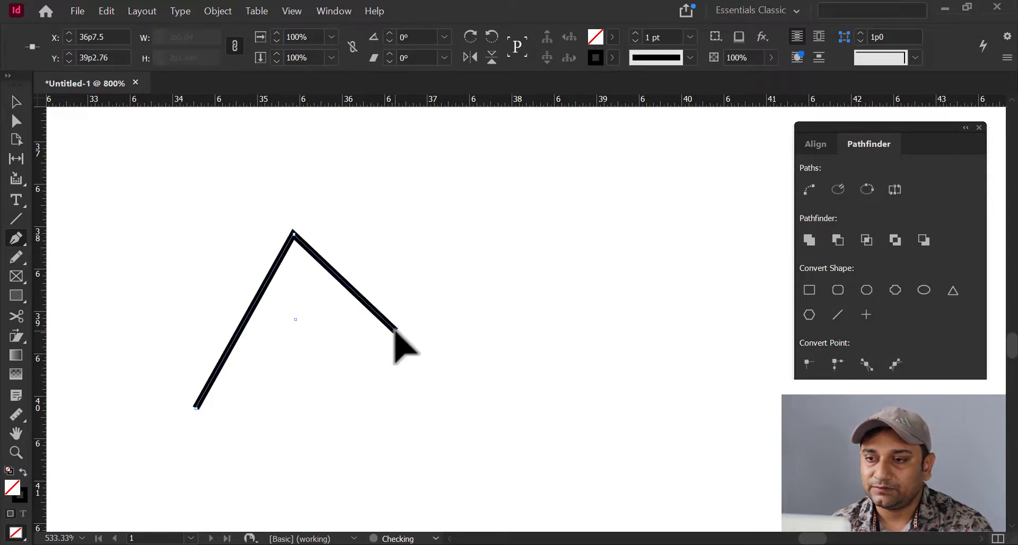
pyautogui.moveTo(501, 227); pyautogui.dragTo(627, 228)
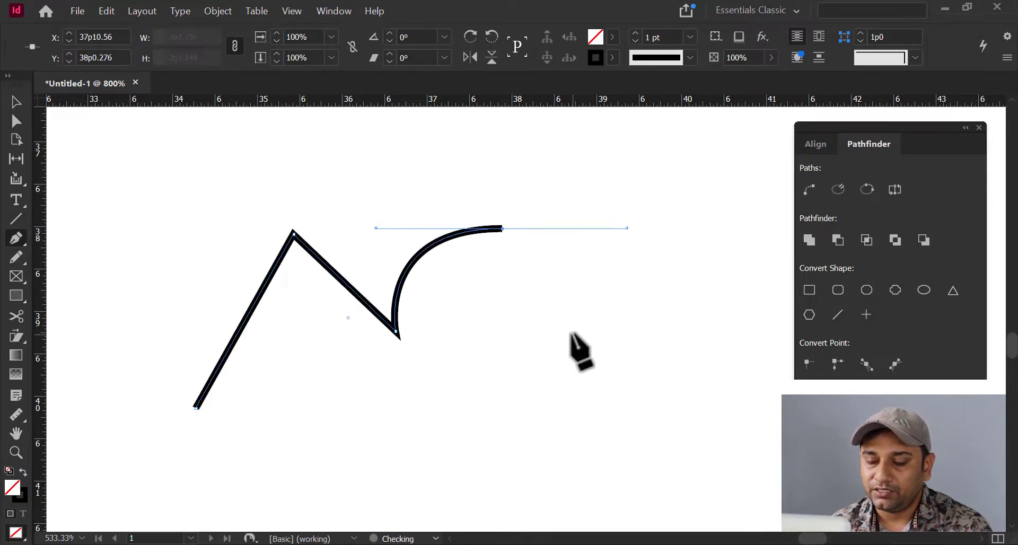
pyautogui.keyDown('alt'); pyautogui.click(501, 228); pyautogui.keyUp('alt')
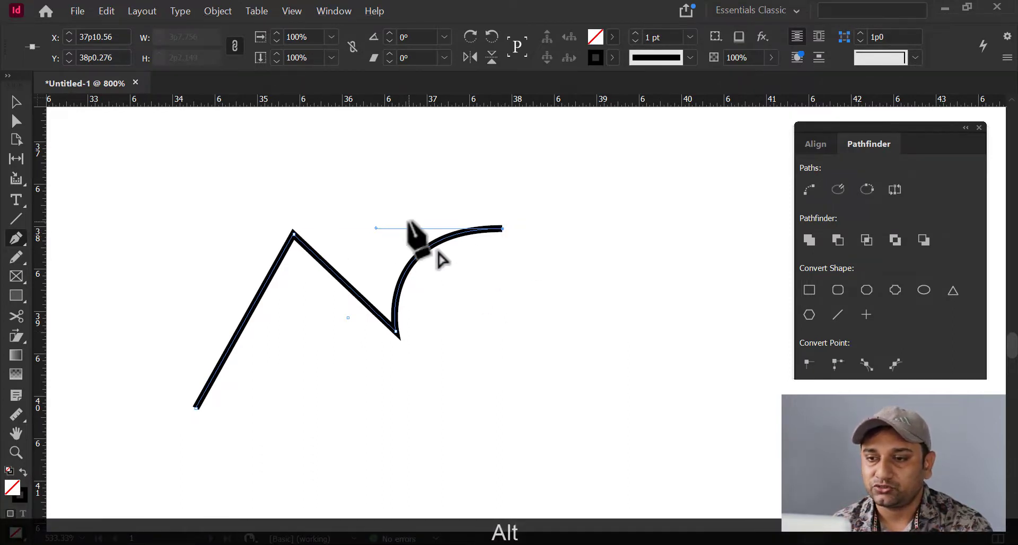
pyautogui.click(482, 441)
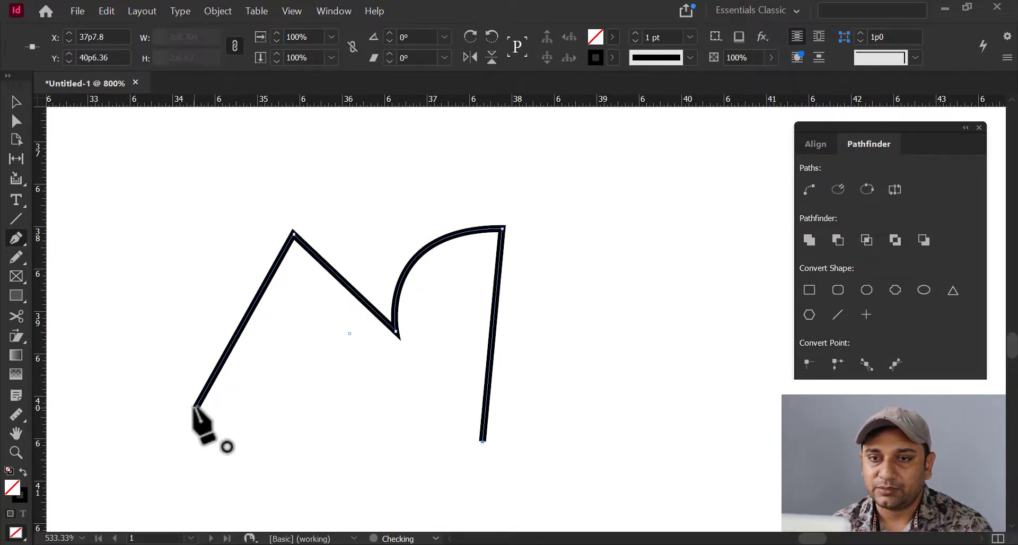
# - Close the path at its starting point and undo the closing segment
pyautogui.click(196, 408)
pyautogui.click(16, 102)
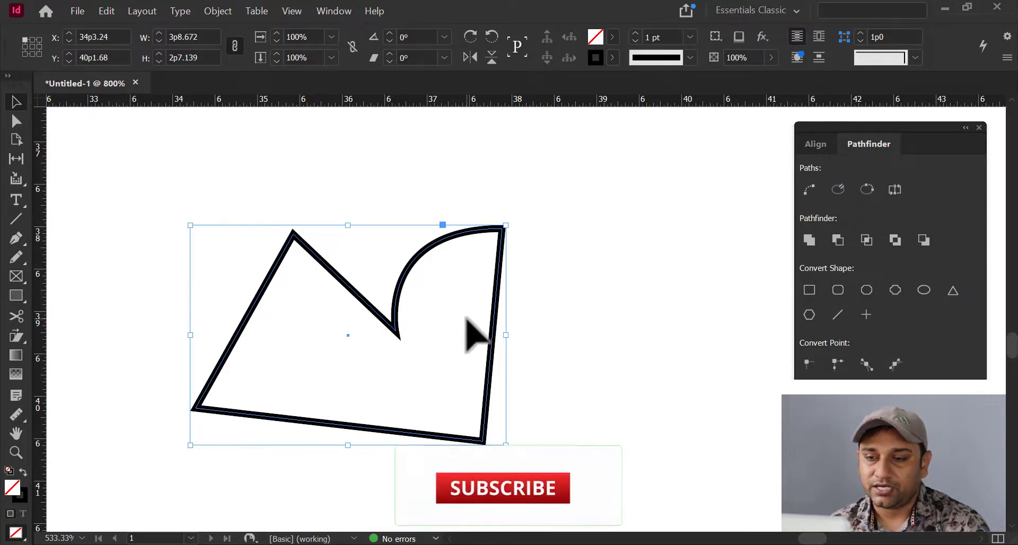
pyautogui.hotkey('ctrl', 'z')
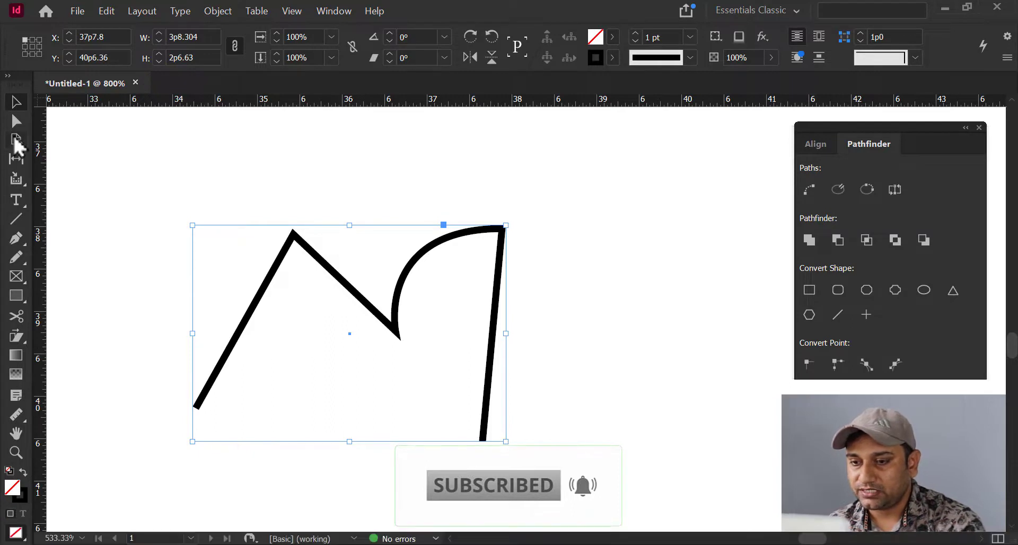
# - Continue the path from its lower-right end with a straight segment that stops just short of the starting point, leaving a small gap
pyautogui.press('p')
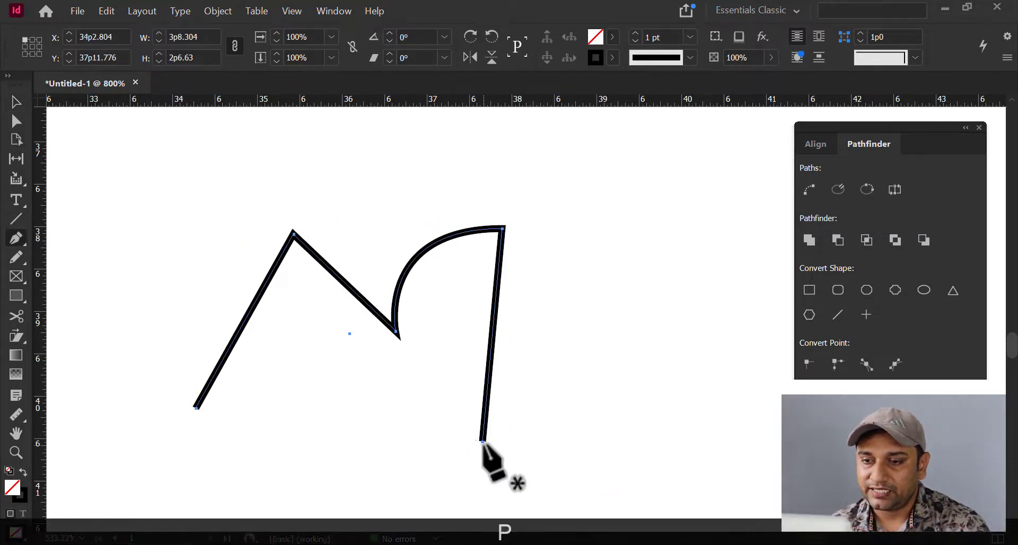
pyautogui.click(482, 441)
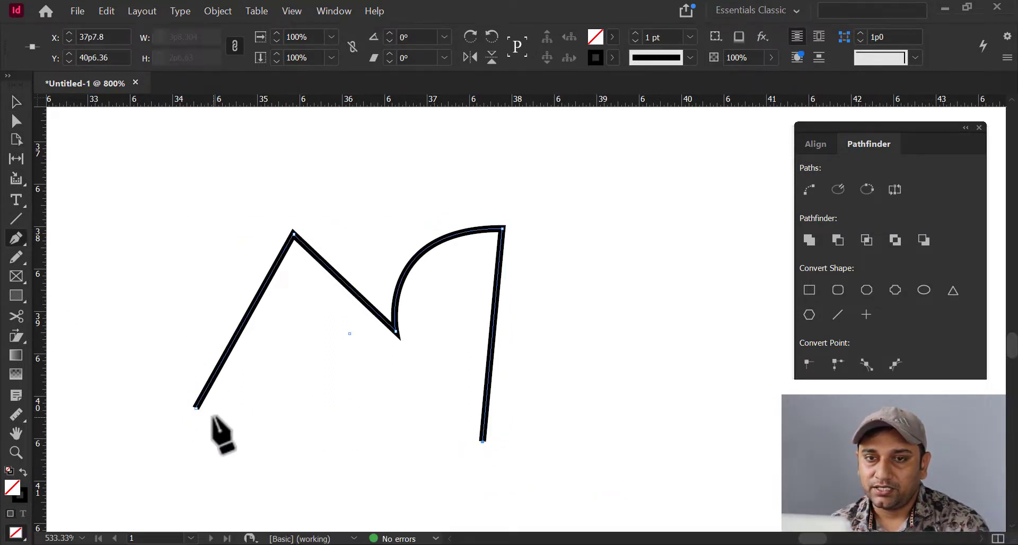
pyautogui.click(212, 414)
pyautogui.click(16, 102)
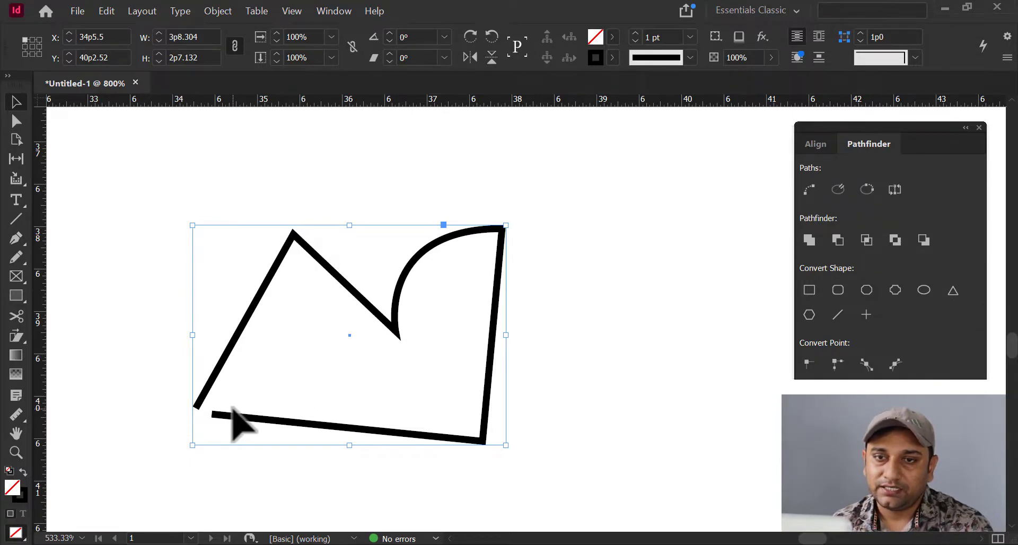
# - Move the bottom segment's loose end anchor almost onto the path's starting point with Direct Selection, keeping the path open
pyautogui.click(17, 126)
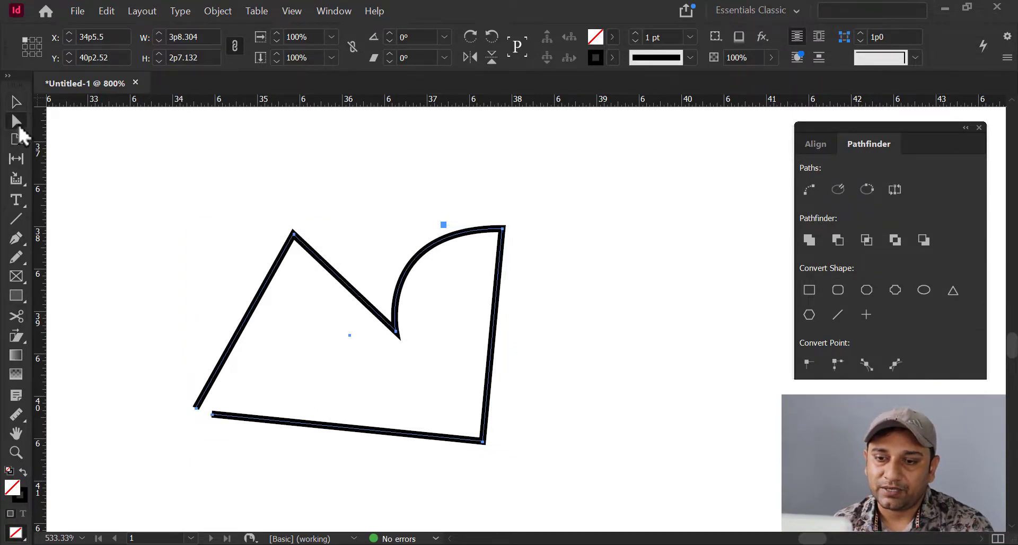
pyautogui.scroll(5, 202, 422)
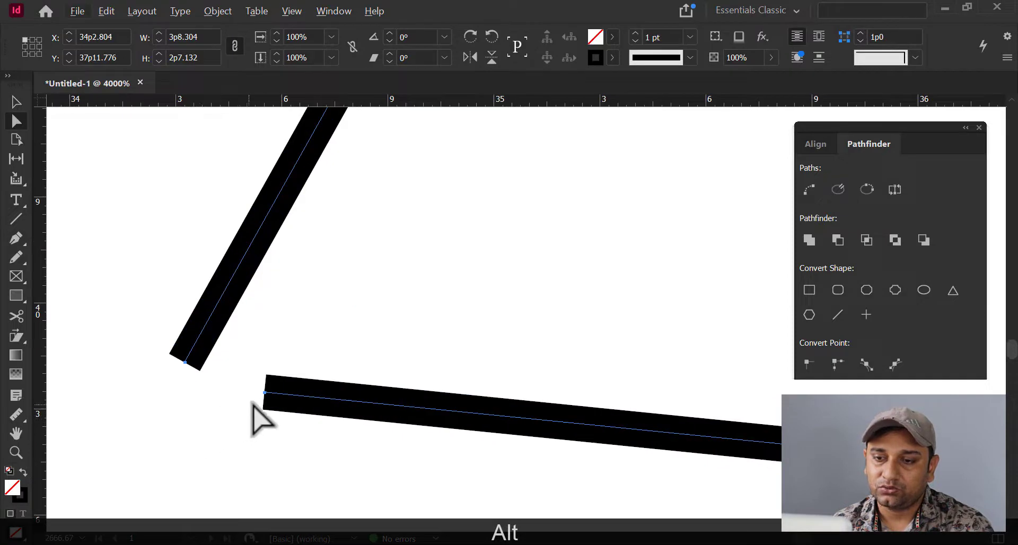
pyautogui.moveTo(265, 392); pyautogui.dragTo(213, 398)
pyautogui.click(245, 455)
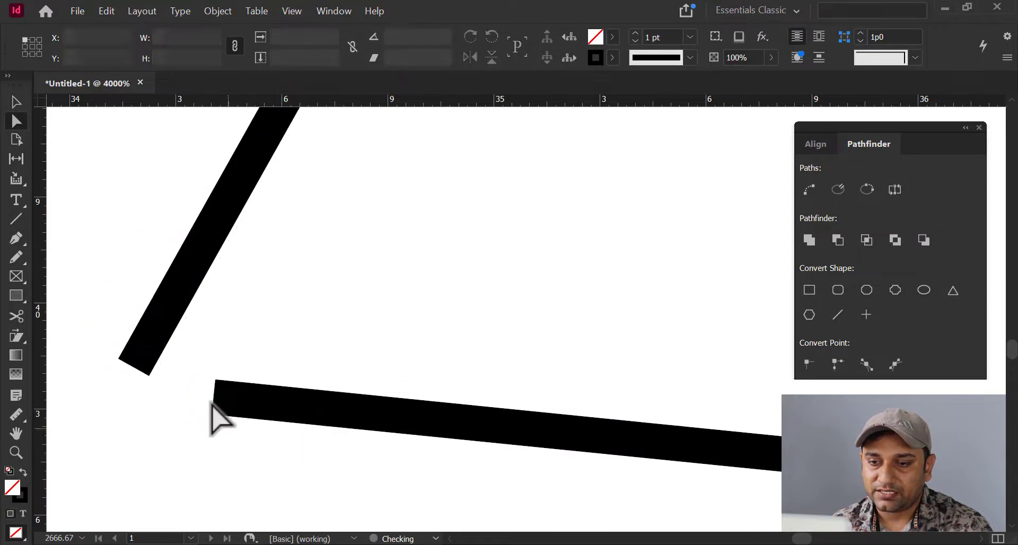
pyautogui.click(213, 398)
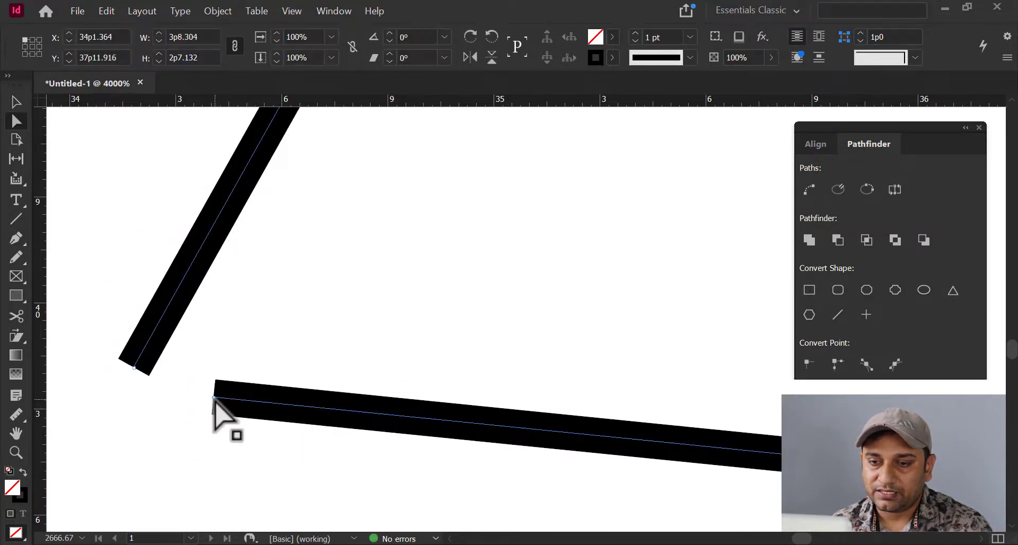
pyautogui.moveTo(213, 398); pyautogui.dragTo(138, 371)
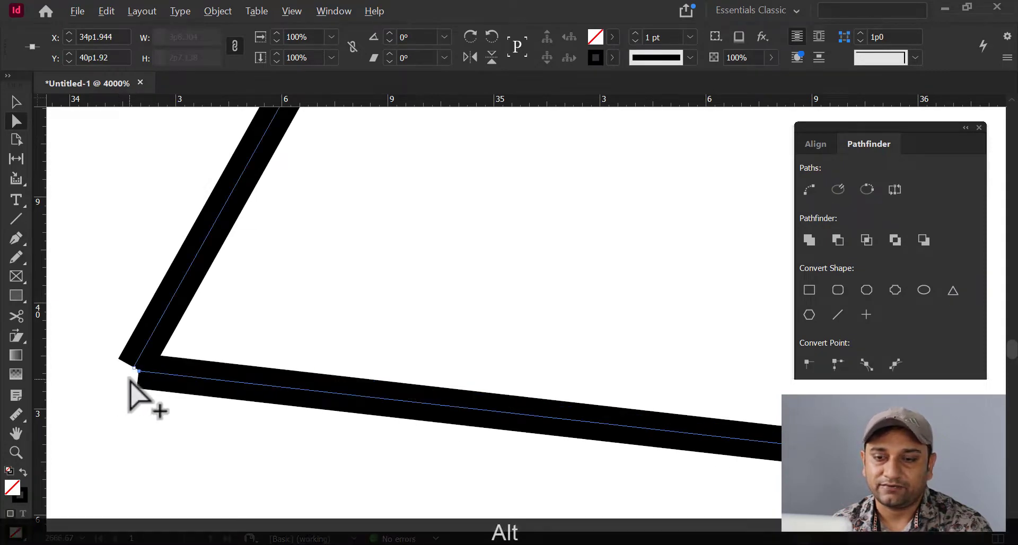
# - Select the two loose end anchors at the Pen path's lower-left corner and join them with Join Path
pyautogui.moveTo(104, 319); pyautogui.dragTo(175, 428)
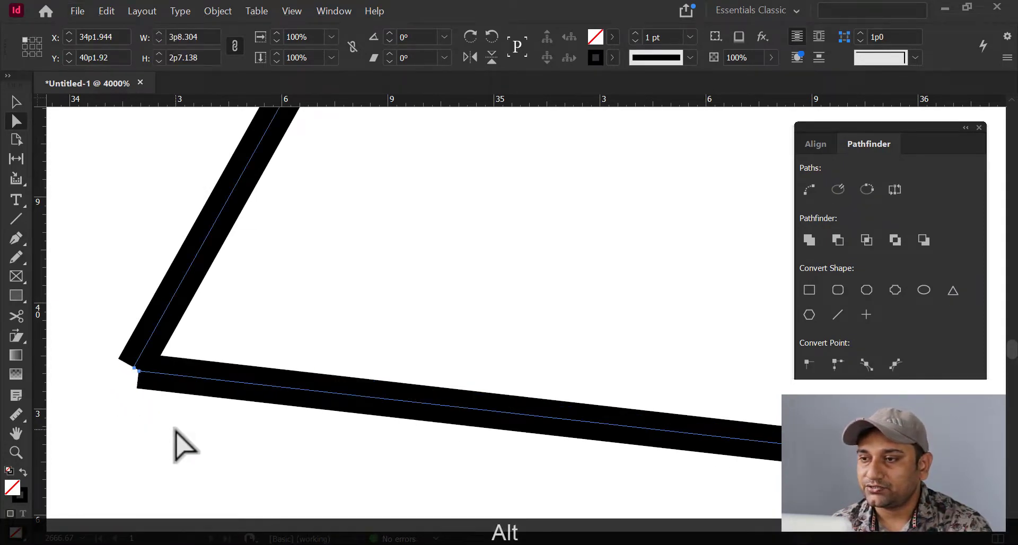
pyautogui.click(810, 192)
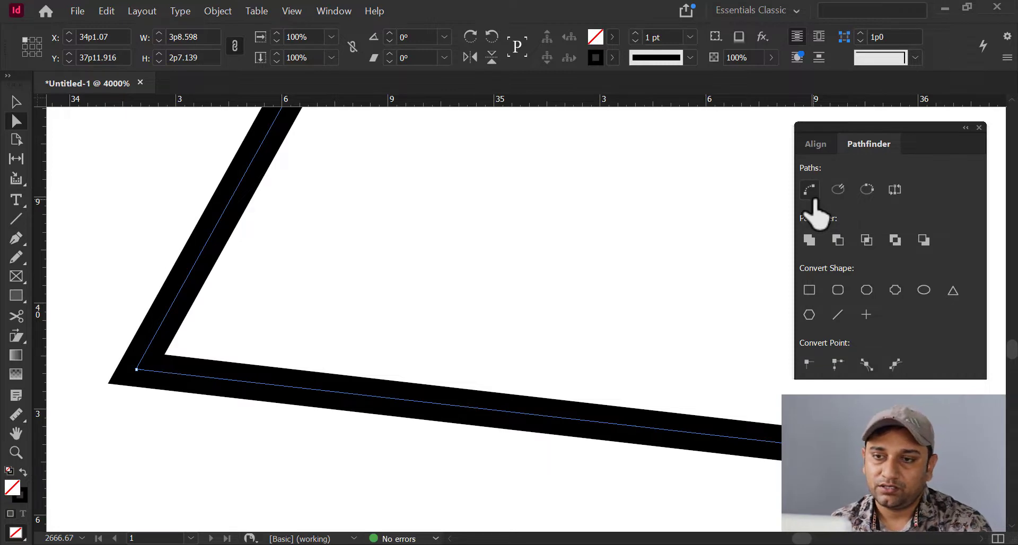
pyautogui.click(175, 177)
pyautogui.scroll(-2, 366, 308)
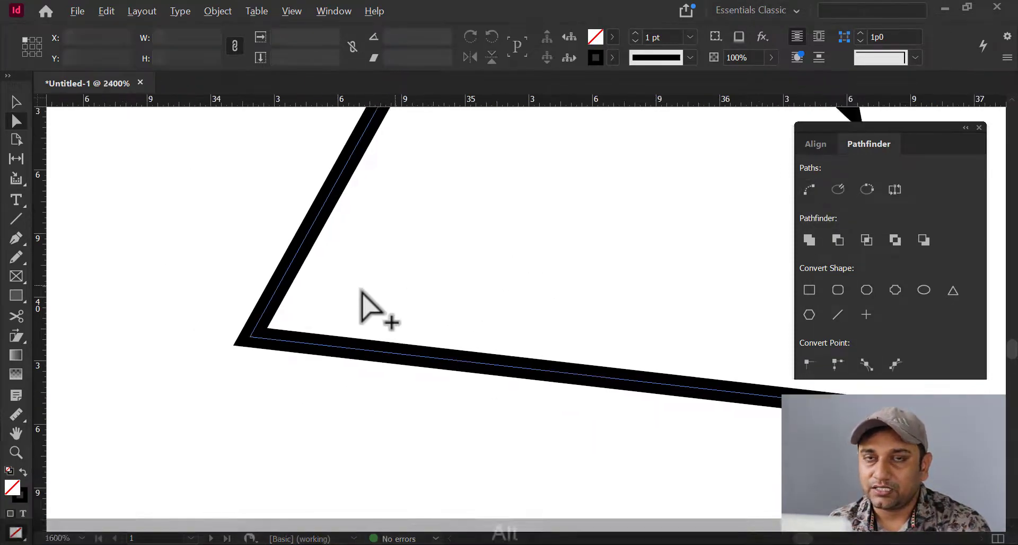
# - Draw two straight diagonal lines beside the Pen shape, together about 5p3.4 by 3p4.2, with their upper ends almost meeting at an apex
pyautogui.scroll(-3, 360, 292)
pyautogui.press('space')
pyautogui.moveTo(494, 231); pyautogui.dragTo(290, 219)
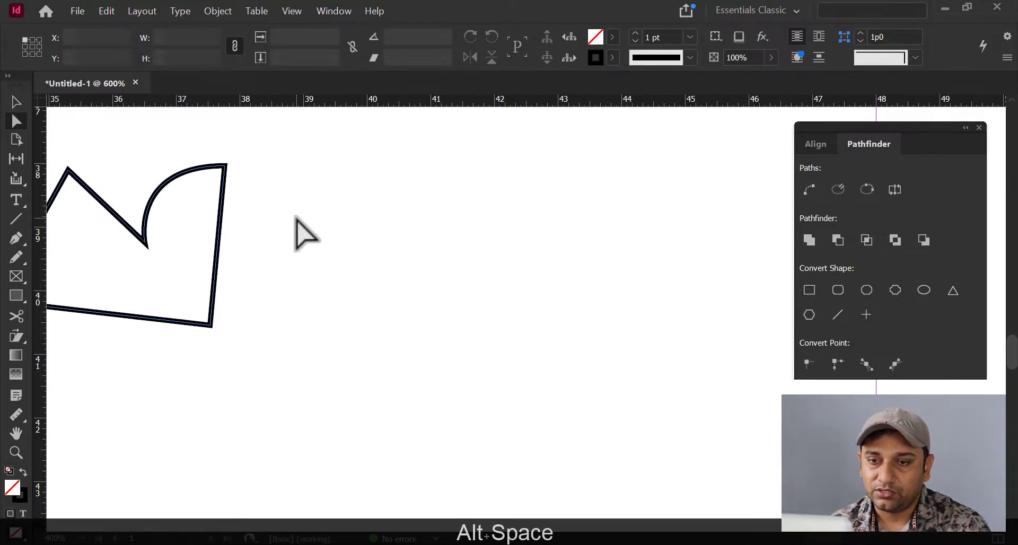
pyautogui.click(16, 218)
pyautogui.moveTo(257, 455); pyautogui.dragTo(455, 245)
pyautogui.moveTo(588, 439); pyautogui.dragTo(458, 247)
# - Select both lines' upper end anchors with Direct Selection and join them into one corner with Join Path
pyautogui.scroll(5, 456, 241)
pyautogui.hotkey('alt', 'v')
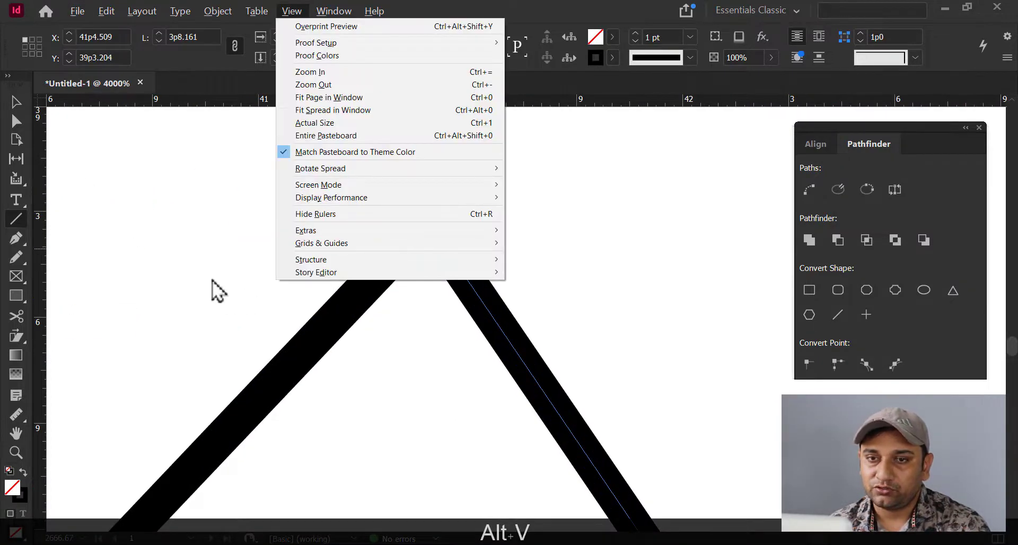
pyautogui.press('Escape')
pyautogui.click(16, 102)
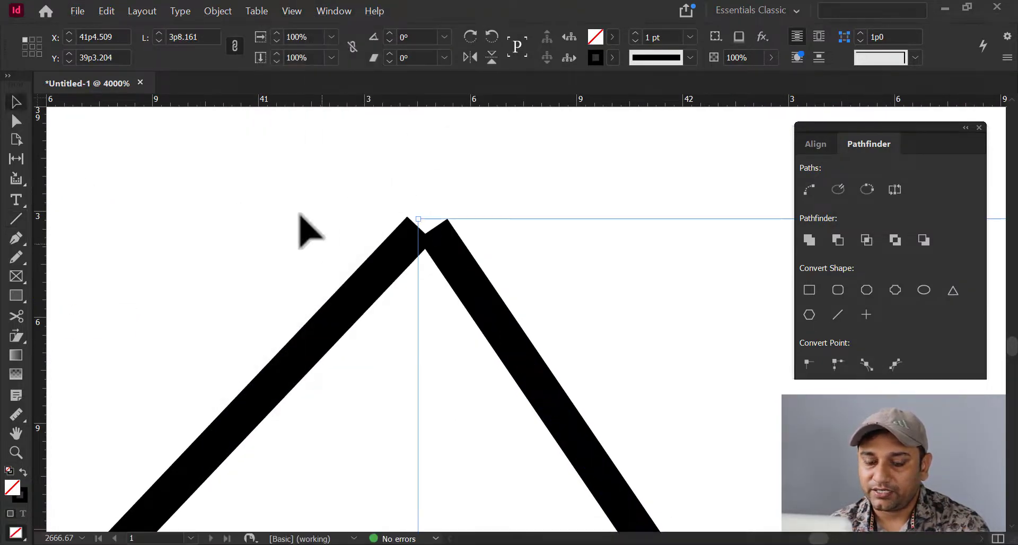
pyautogui.moveTo(288, 181); pyautogui.dragTo(575, 364)
pyautogui.press('a')
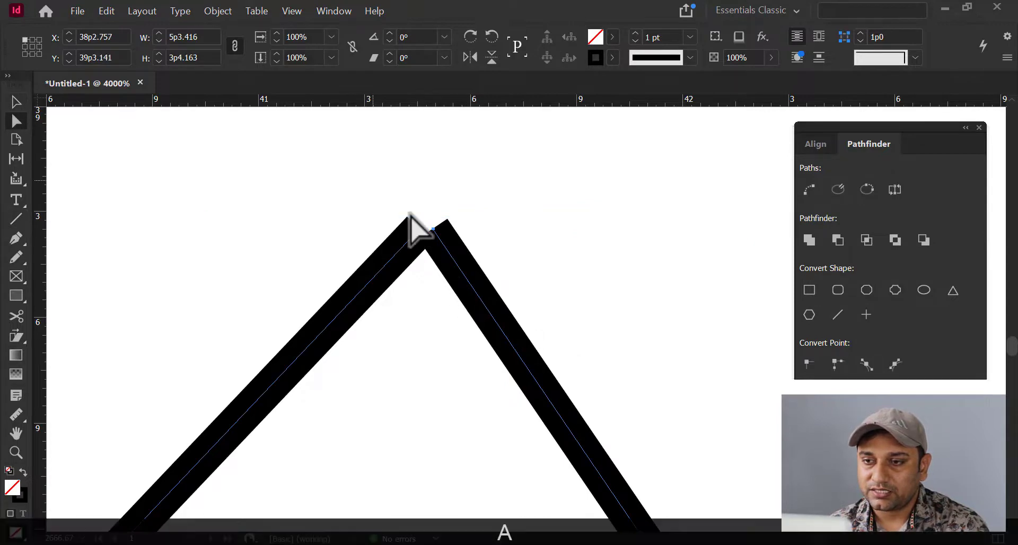
pyautogui.moveTo(375, 198); pyautogui.dragTo(523, 310)
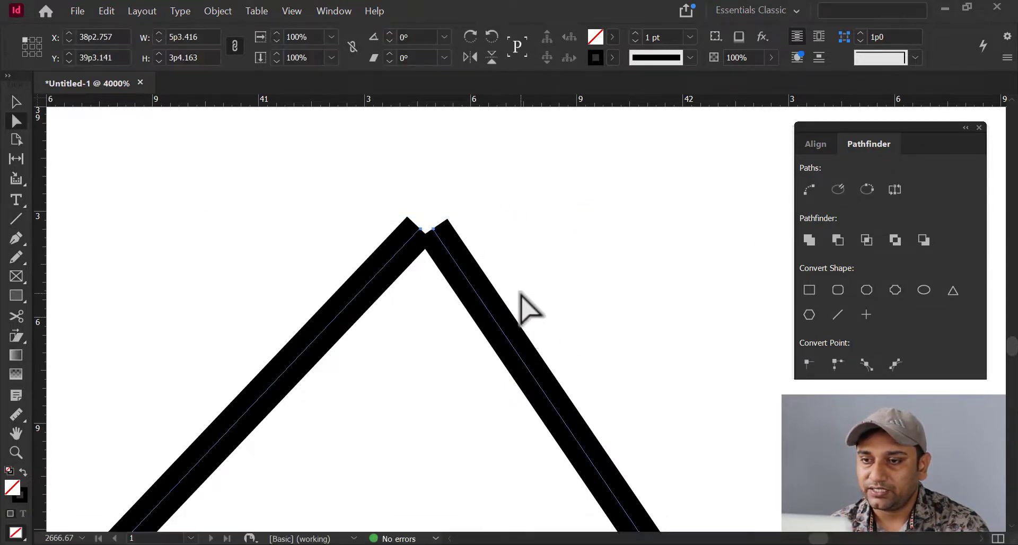
pyautogui.click(809, 189)
# - Delete the joined two-line path
pyautogui.scroll(-2, 330, 254)
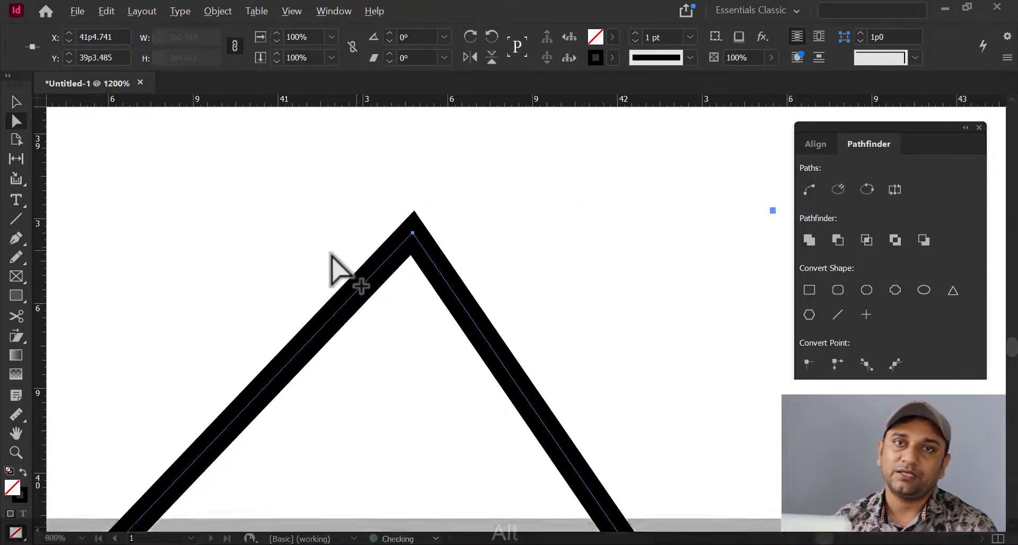
pyautogui.scroll(-2, 331, 254)
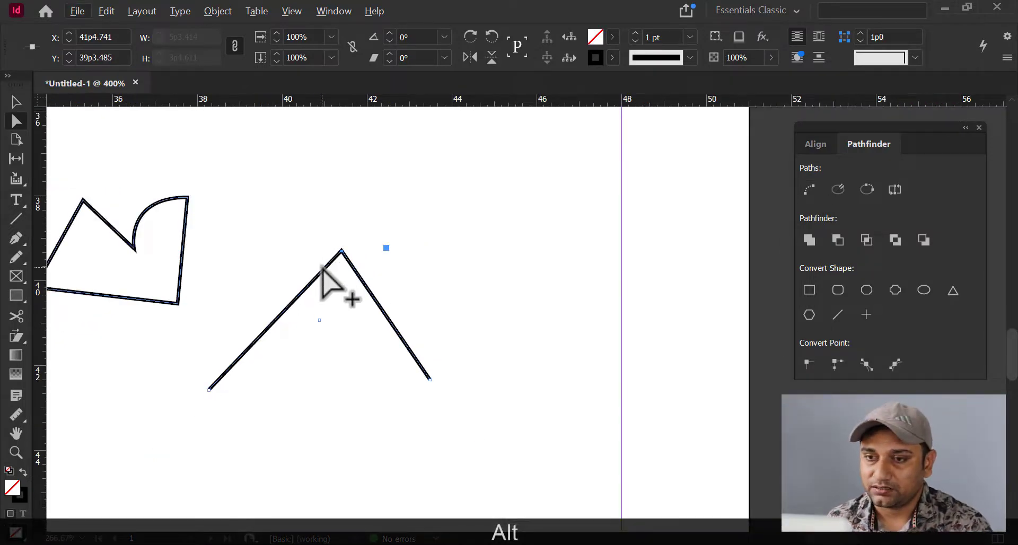
pyautogui.hotkey('ctrl', 'a')
pyautogui.press('BackSpace')
pyautogui.press('Delete')
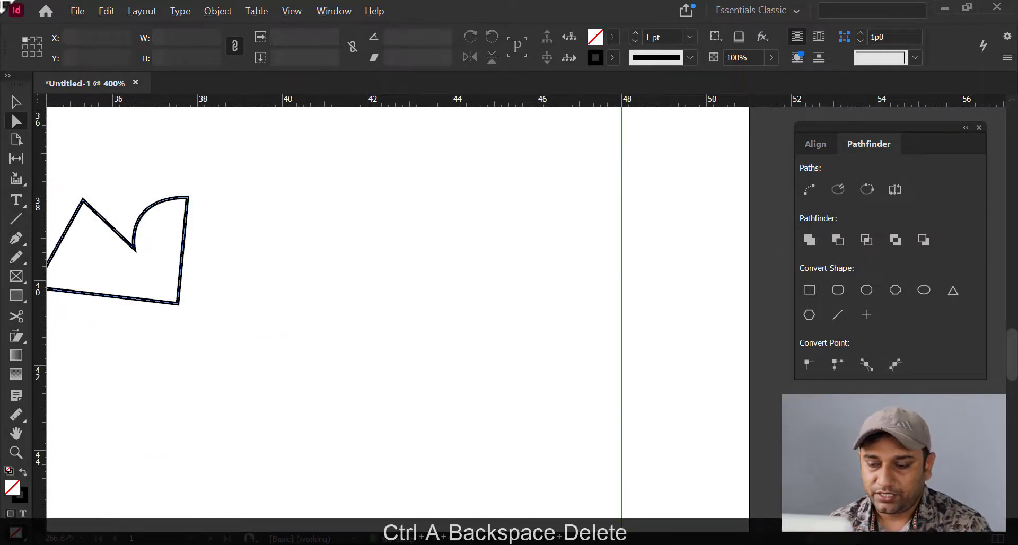
# - Delete the square that overlaps the rectangle's upper-left corner, keeping only the rectangle
pyautogui.click(16, 102)
pyautogui.hotkey('ctrl', 'a')
pyautogui.press('BackSpace')
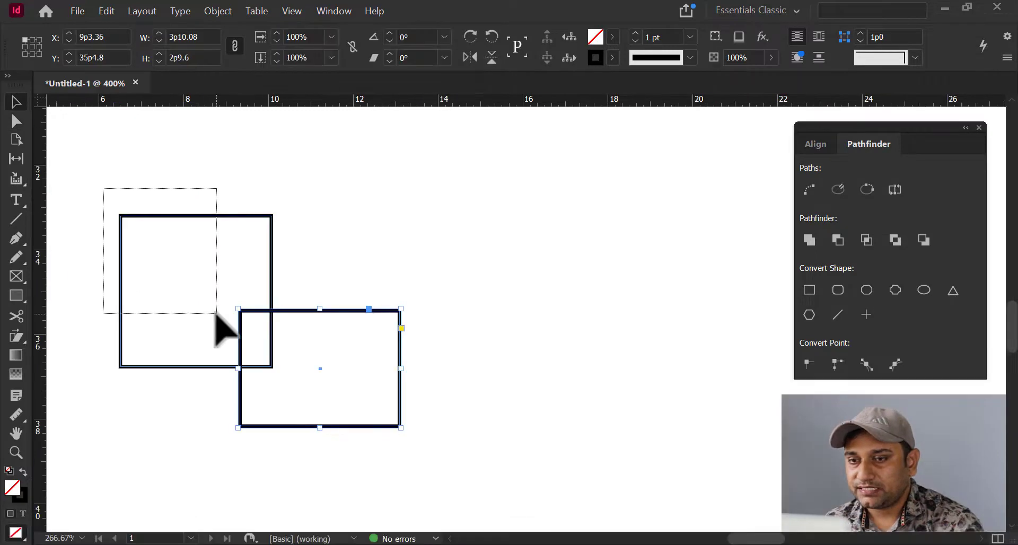
pyautogui.moveTo(215, 313); pyautogui.dragTo(220, 314)
pyautogui.press('BackSpace')
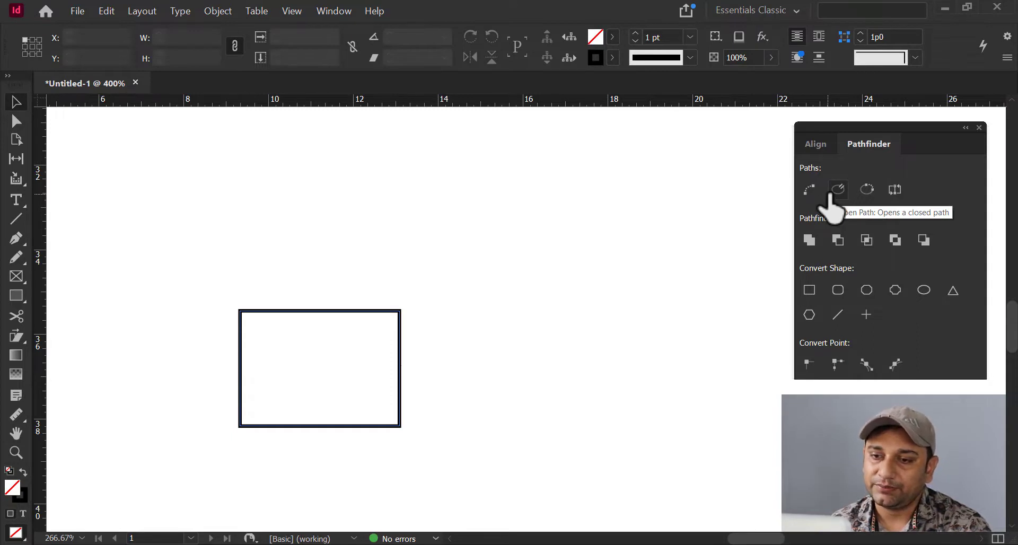
# - Select the remaining rectangle and open its closed path with Open Path
pyautogui.moveTo(181, 261); pyautogui.dragTo(435, 491)
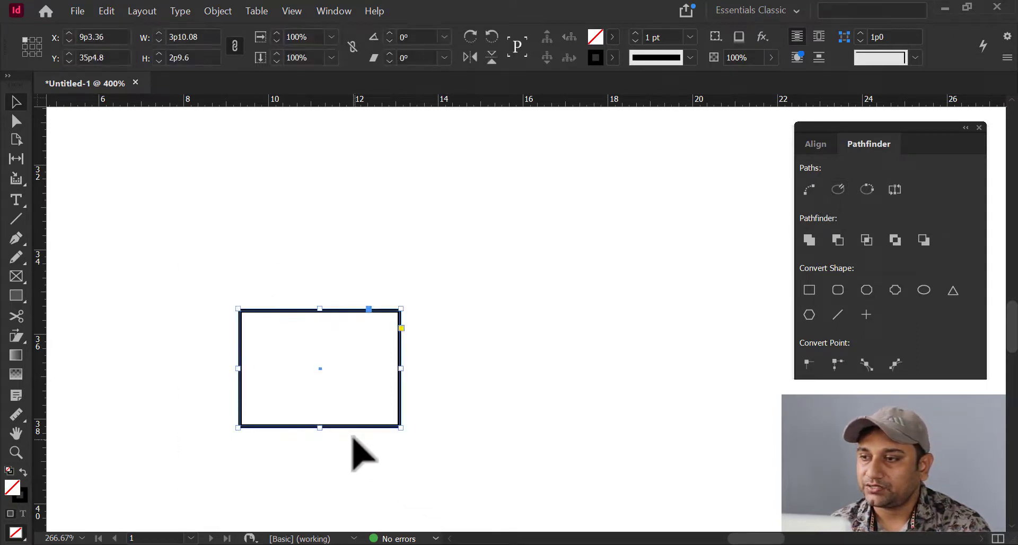
pyautogui.click(838, 190)
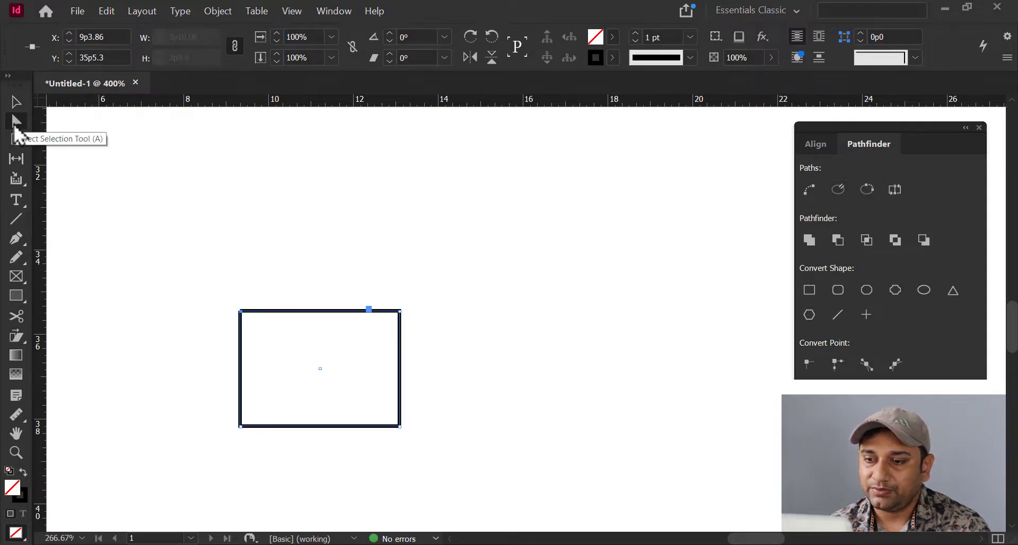
pyautogui.scroll(2, 318, 456)
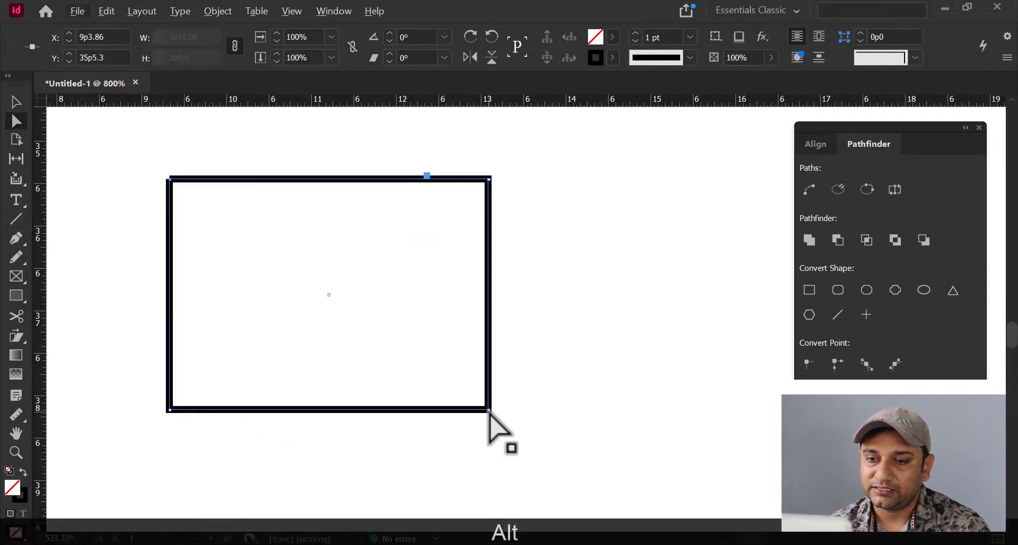
# - Reshape the opened rectangle by moving its corner anchors with Direct Selection, pulling the two loose ends at the upper left apart
pyautogui.moveTo(486, 410); pyautogui.dragTo(627, 395)
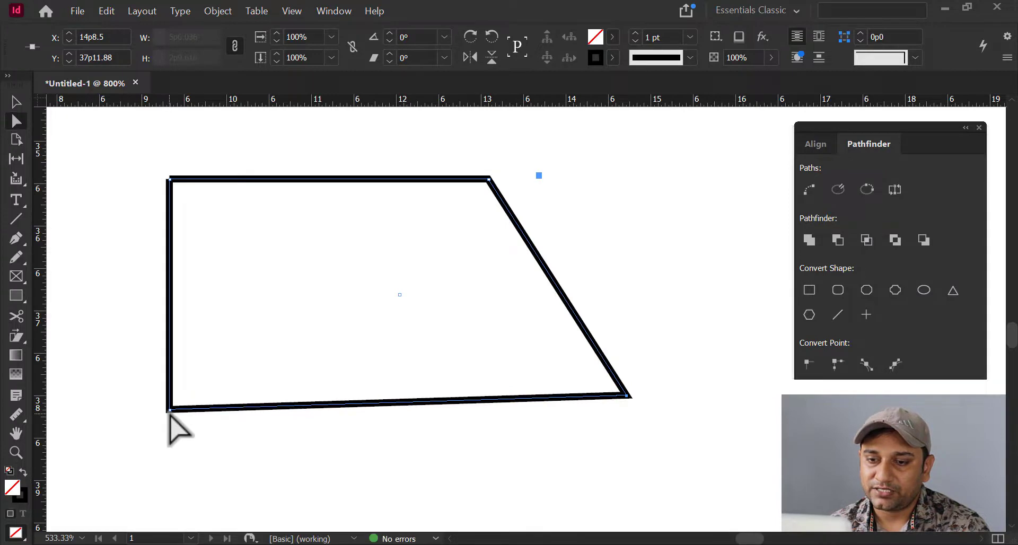
pyautogui.moveTo(170, 409); pyautogui.dragTo(249, 467)
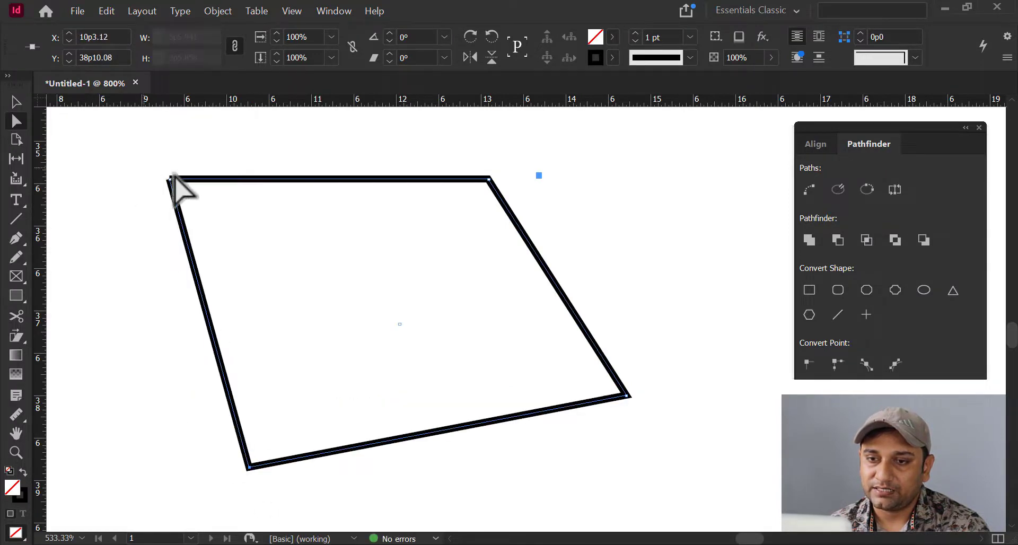
pyautogui.moveTo(170, 181); pyautogui.dragTo(97, 271)
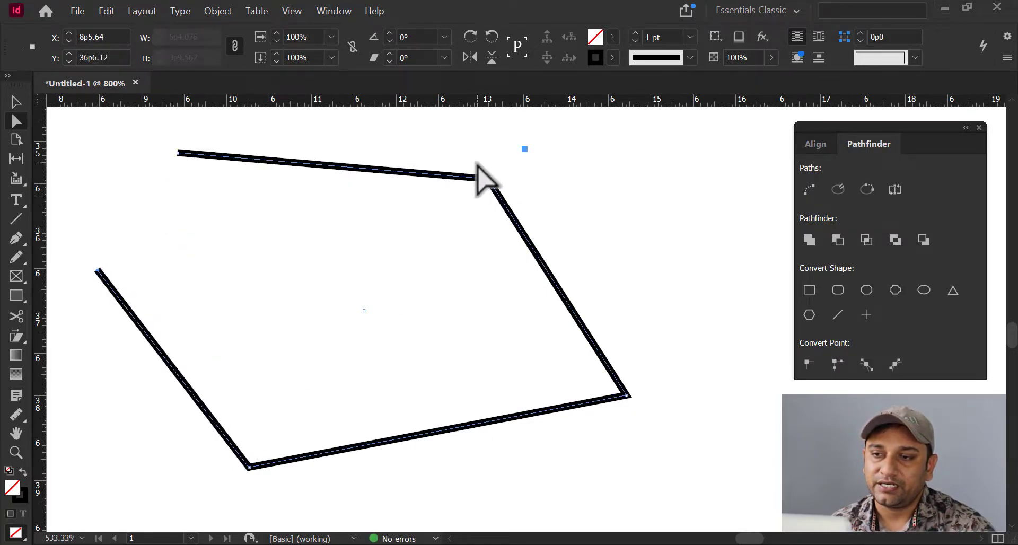
pyautogui.moveTo(490, 183); pyautogui.dragTo(538, 150)
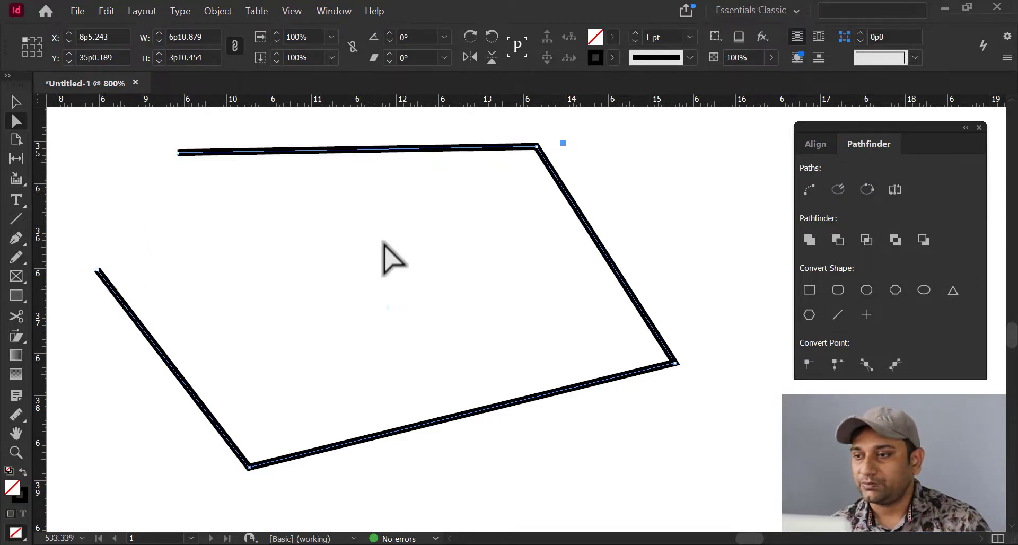
# - Close the open path with a straight segment using Close Path and undo the closing
pyautogui.click(866, 189)
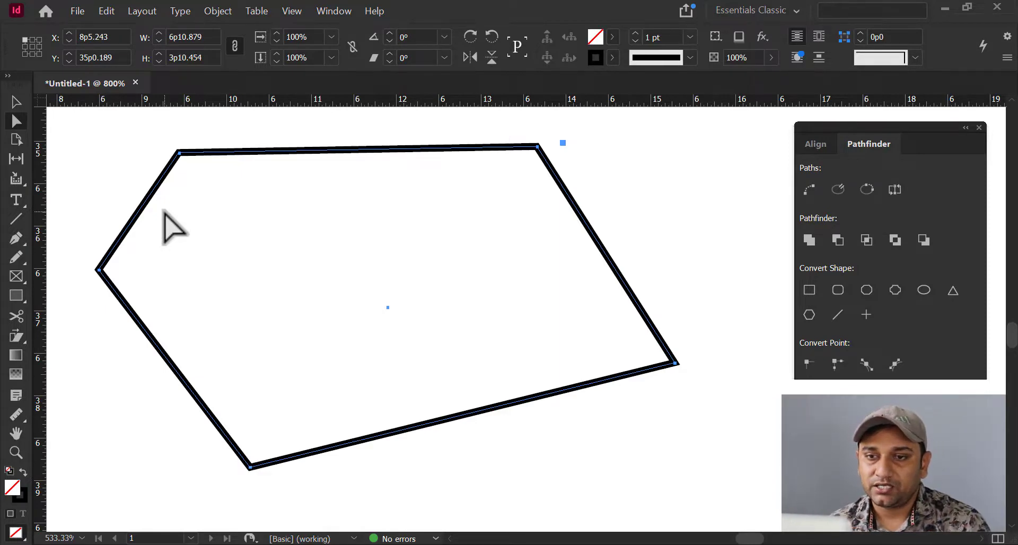
pyautogui.hotkey('ctrl', 'z')
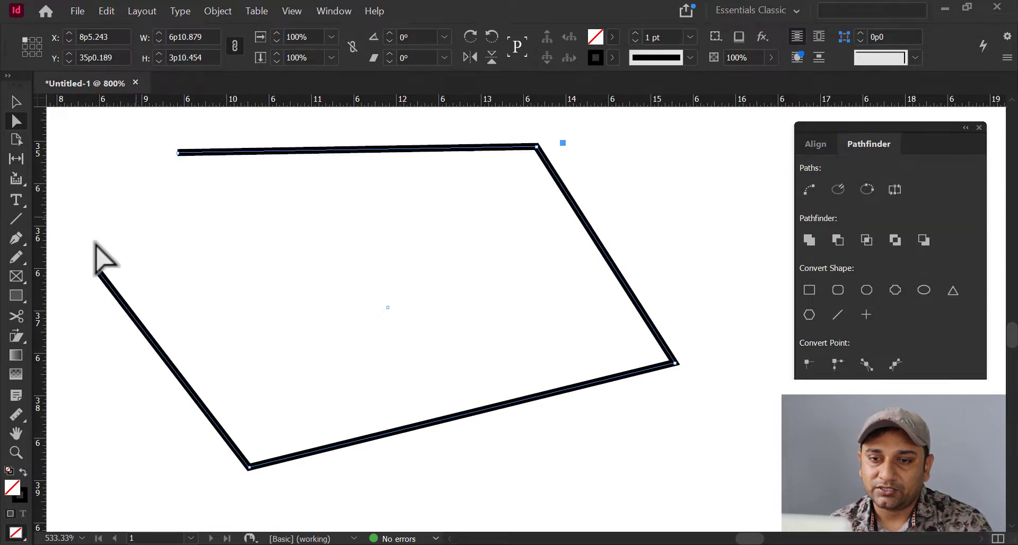
# - Move the left loose end anchor right beside the upper segment's end and merge the two ends with Join Path
pyautogui.moveTo(96, 269); pyautogui.dragTo(173, 156)
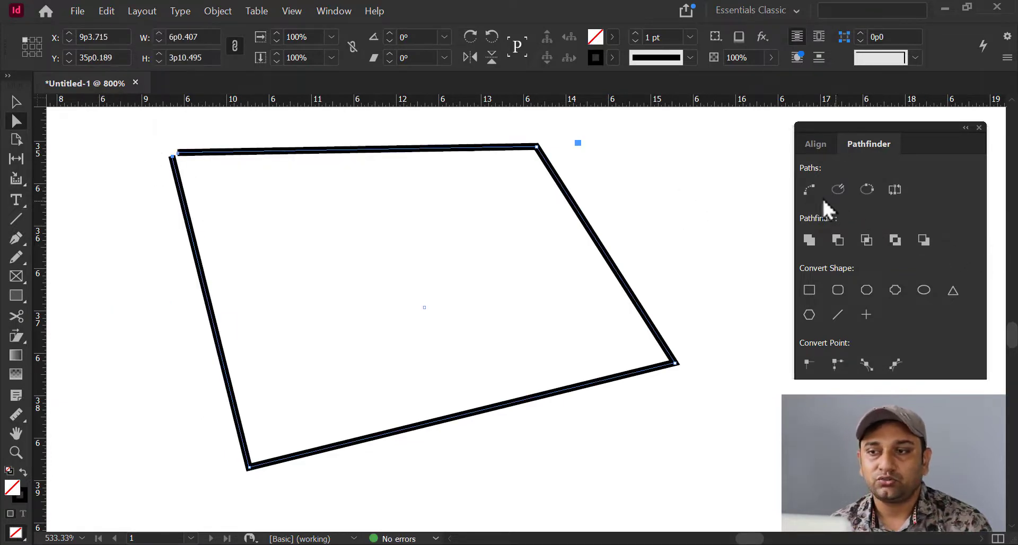
pyautogui.click(809, 189)
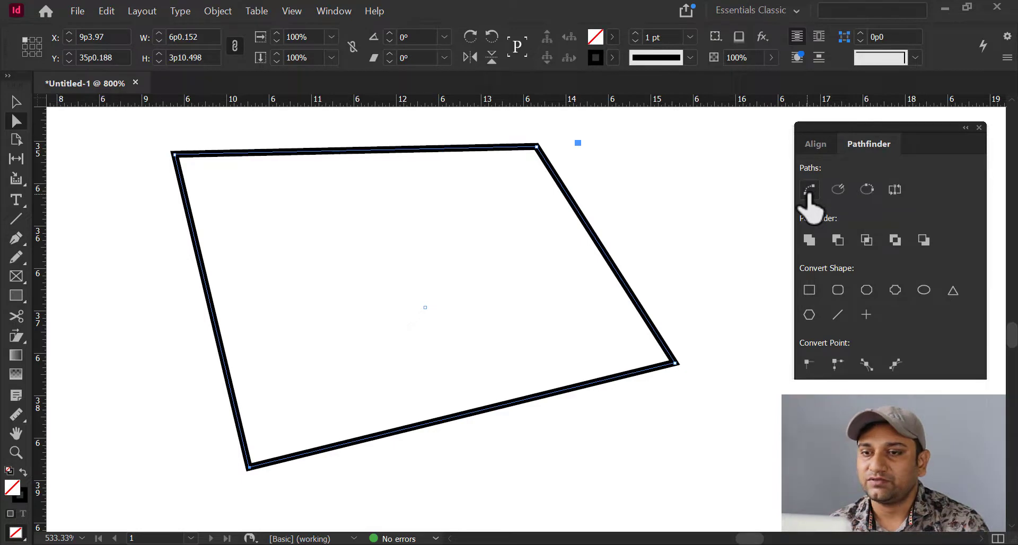
# - Reverse the path's direction and convert the selected shape to a plain rectangle nudged 1 pt to the left
pyautogui.click(894, 189)
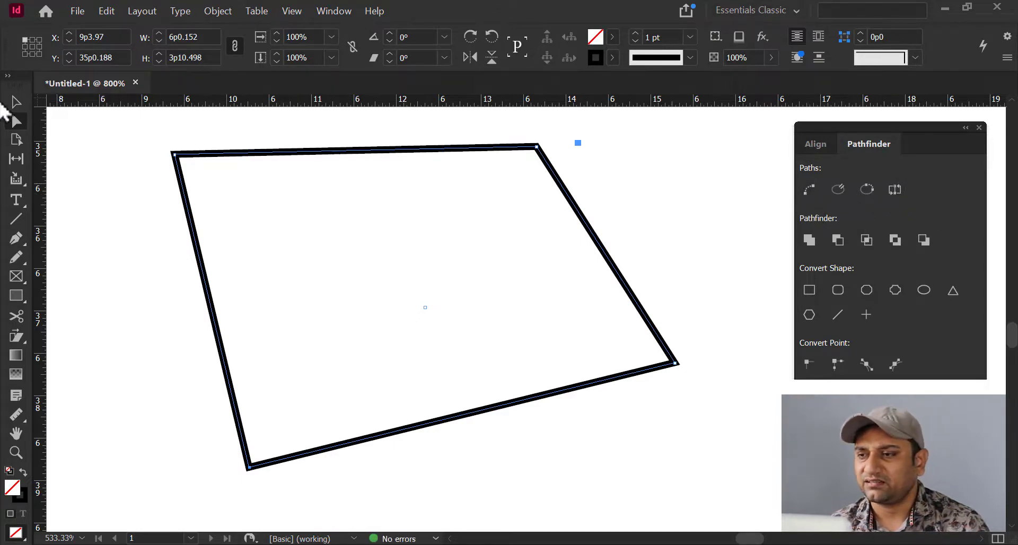
pyautogui.click(14, 104)
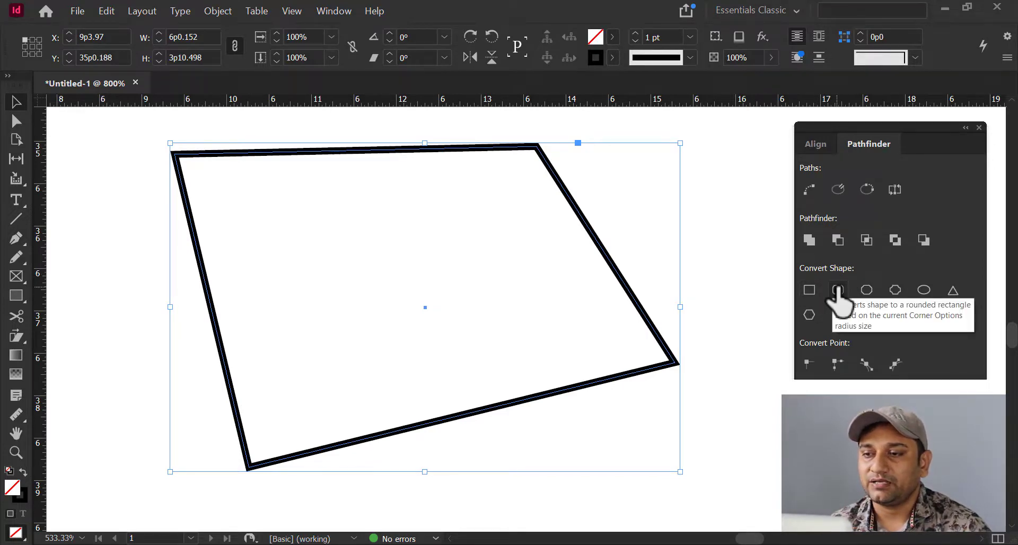
pyautogui.click(808, 290)
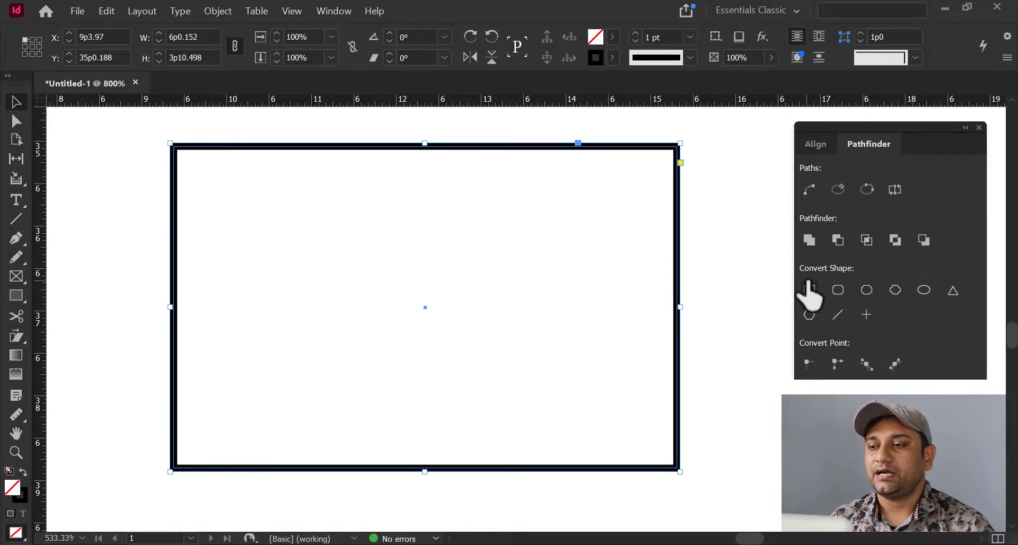
pyautogui.press('Left')
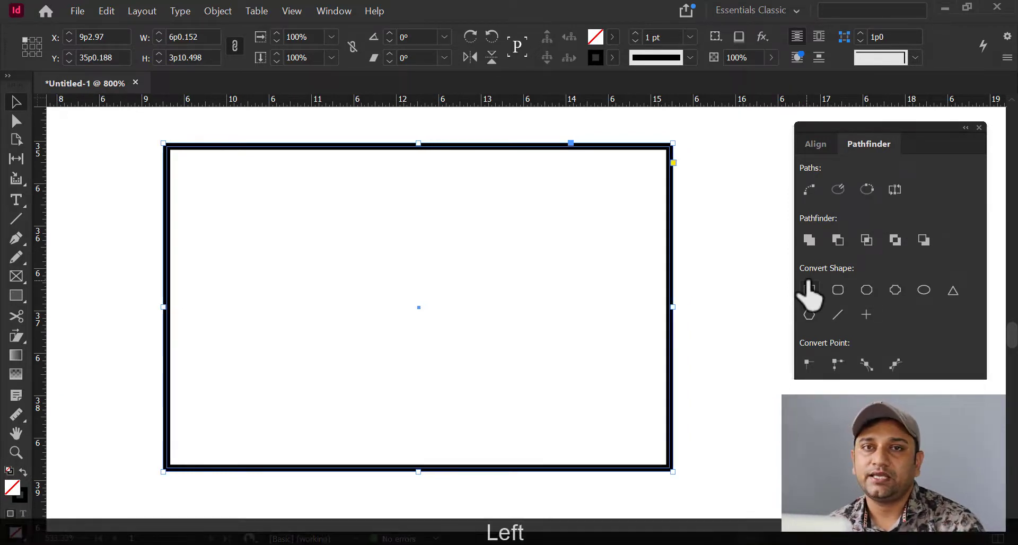
# - Convert the rectangle in turn to a rounded rectangle, beveled rectangle, inverse rounded rectangle, ellipse and triangle
pyautogui.click(837, 290)
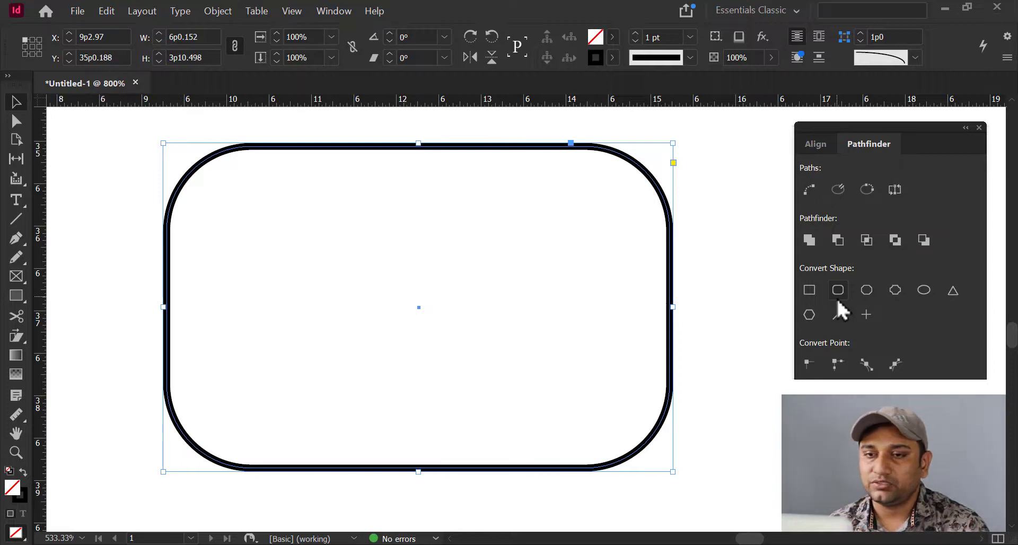
pyautogui.click(867, 290)
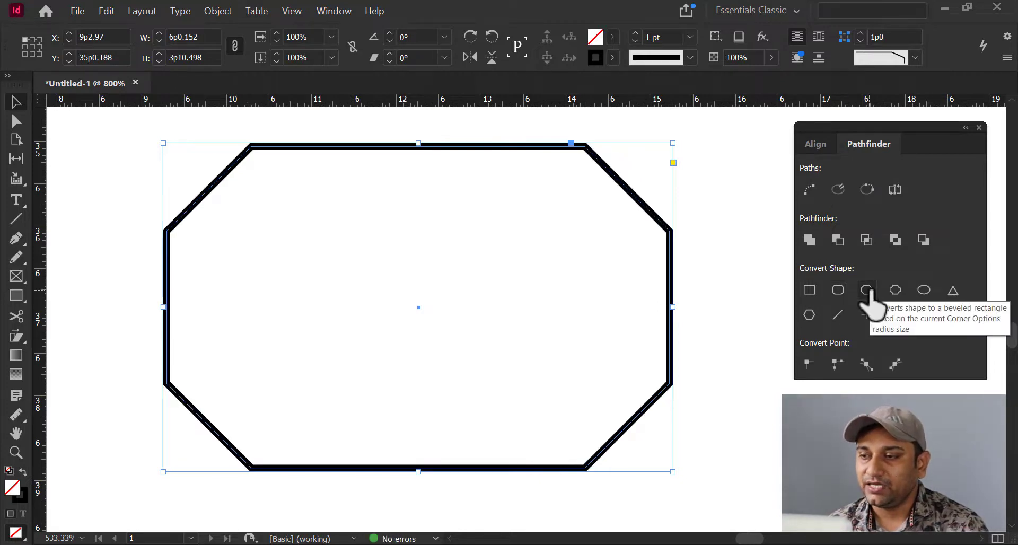
pyautogui.click(894, 295)
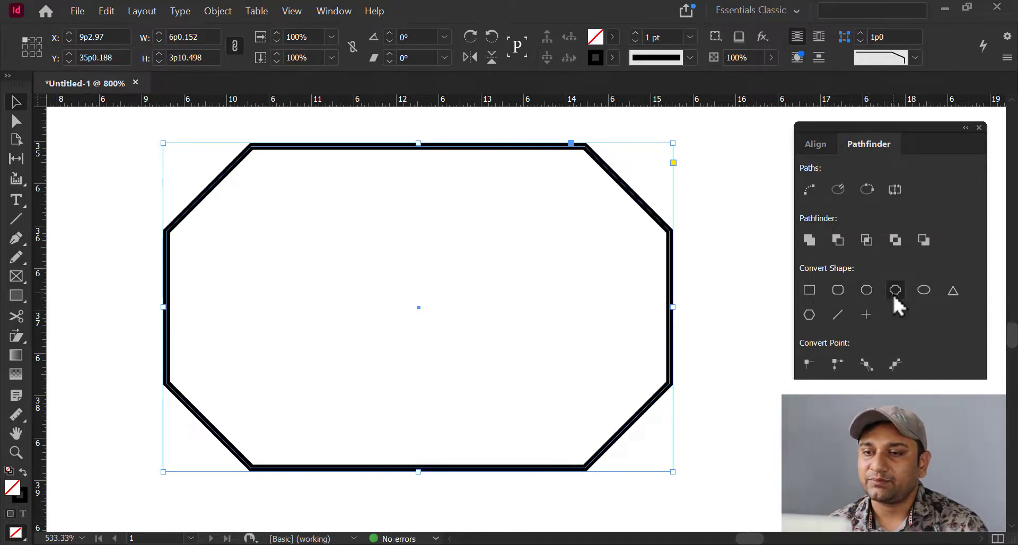
pyautogui.click(924, 291)
pyautogui.click(952, 292)
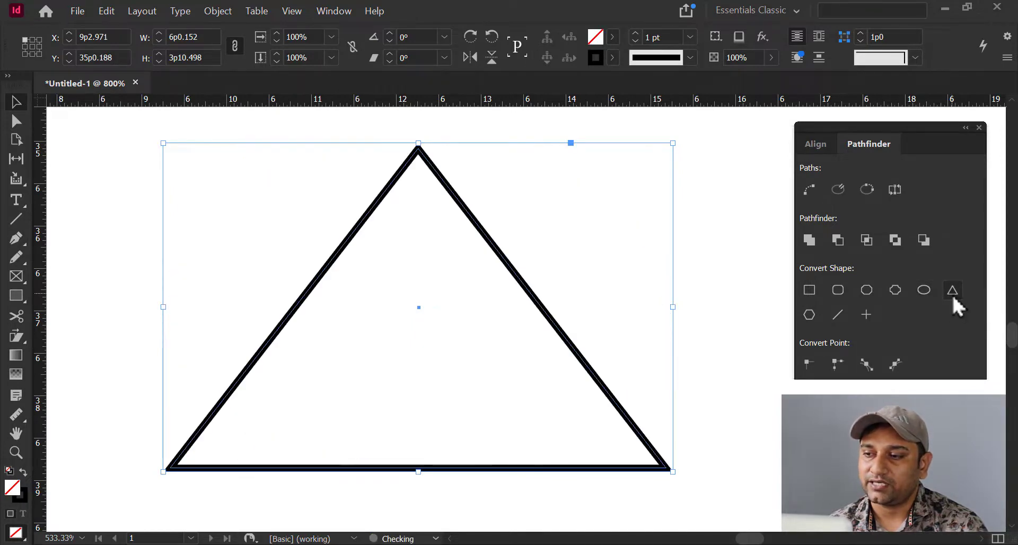
# - Convert the triangle in turn to a polygon, a diagonal line and a horizontal line, and try converting that line to a rectangle
pyautogui.click(809, 316)
pyautogui.click(836, 318)
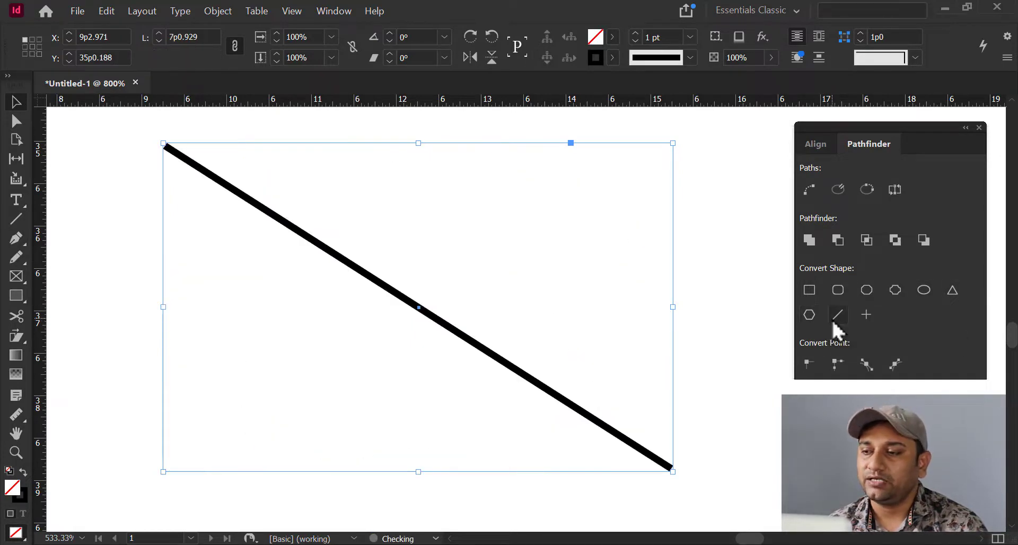
pyautogui.click(866, 315)
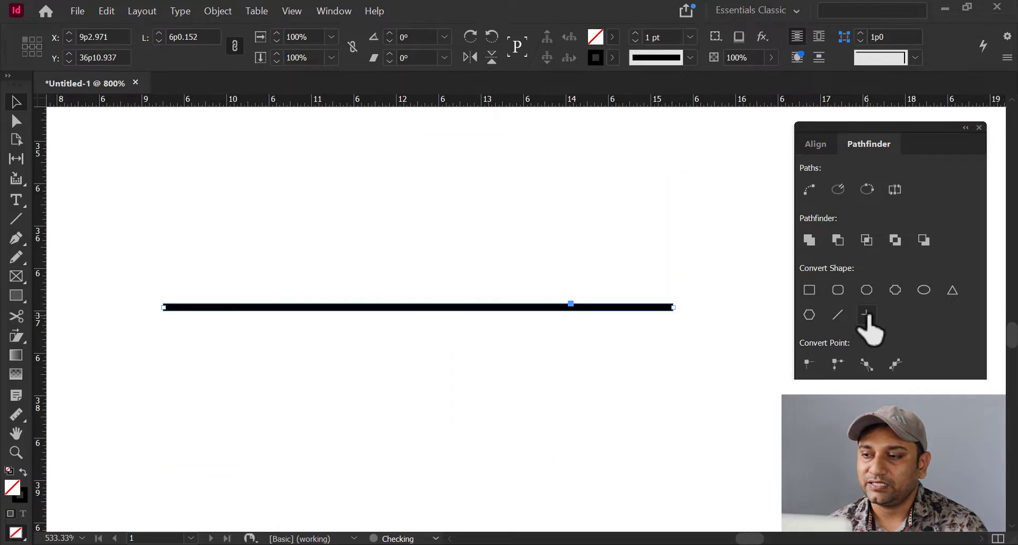
pyautogui.click(809, 292)
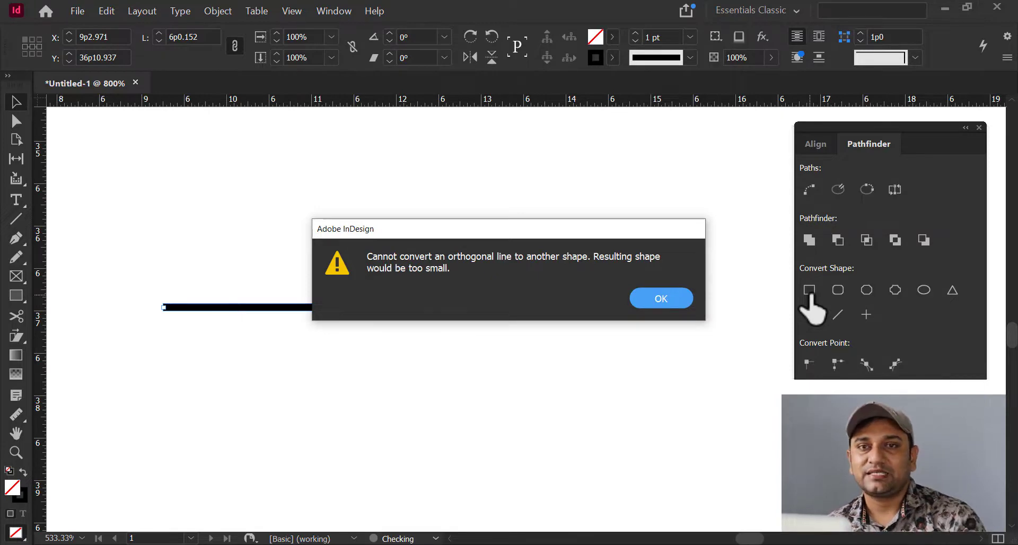
# - Dismiss the conversion warning and undo the line, polygon and triangle conversions back to the ellipse
pyautogui.press('Escape')
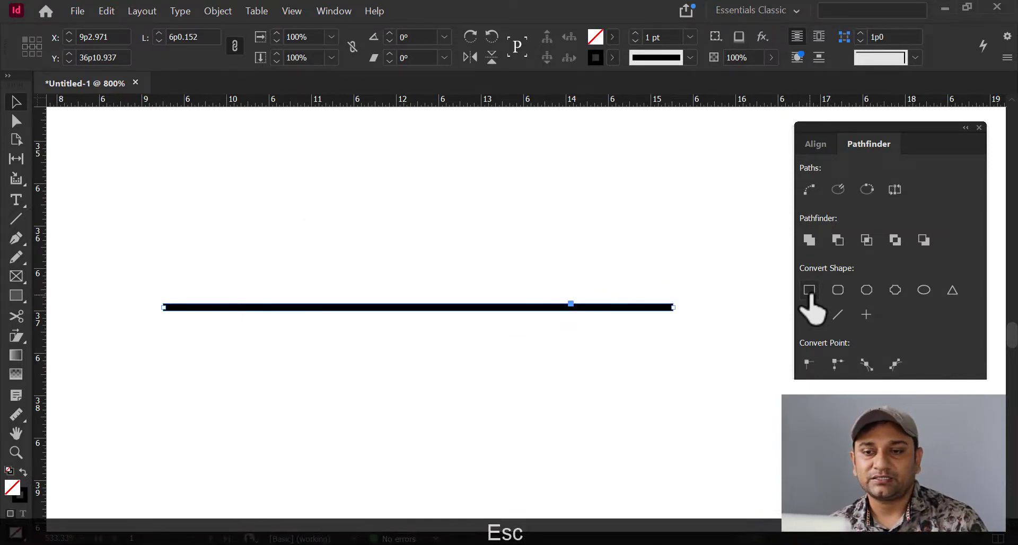
pyautogui.hotkey('ctrl', 'z')
pyautogui.hotkey('ctrl', 'z')
pyautogui.hotkey('ctrl', 'z')
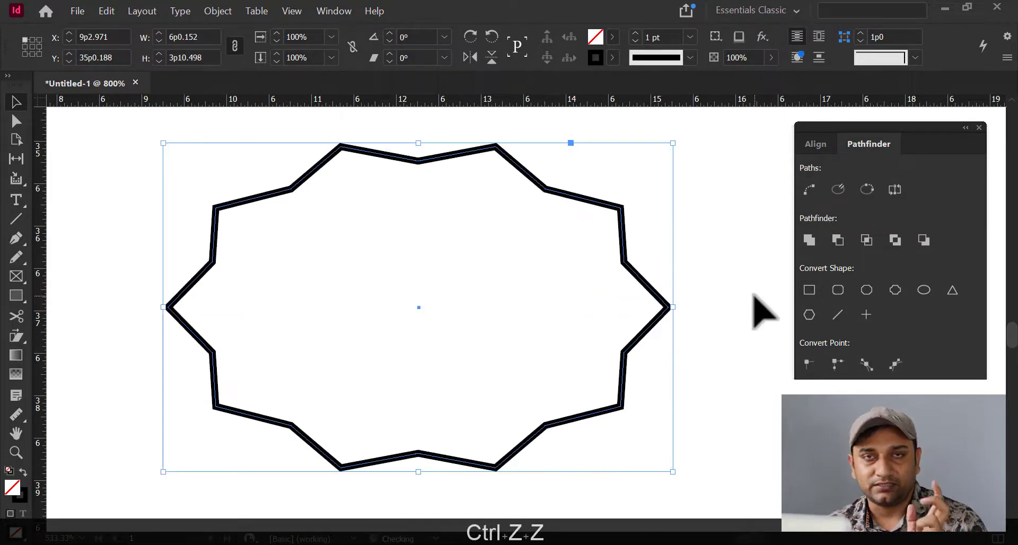
pyautogui.hotkey('ctrl', 'z')
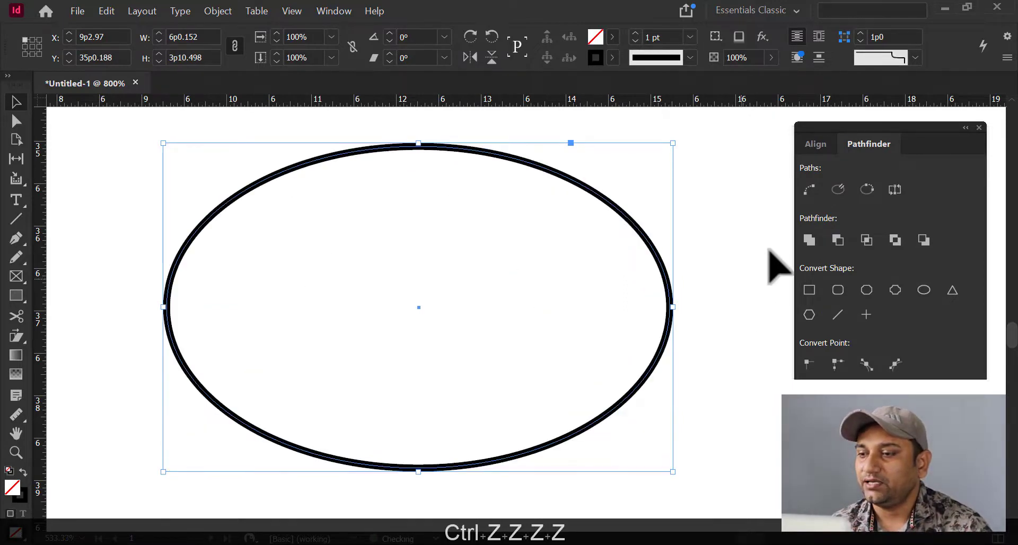
# - Convert the restored ellipse in turn to a rounded rectangle, beveled rectangle, inverse rounded rectangle, ellipse and triangle
pyautogui.click(838, 290)
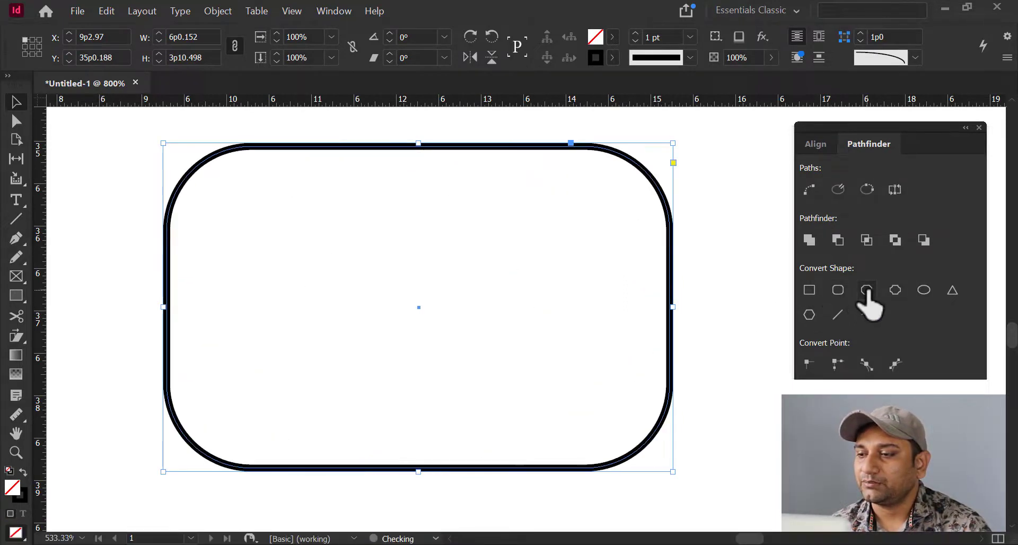
pyautogui.click(866, 289)
pyautogui.click(895, 290)
pyautogui.click(923, 289)
pyautogui.click(950, 292)
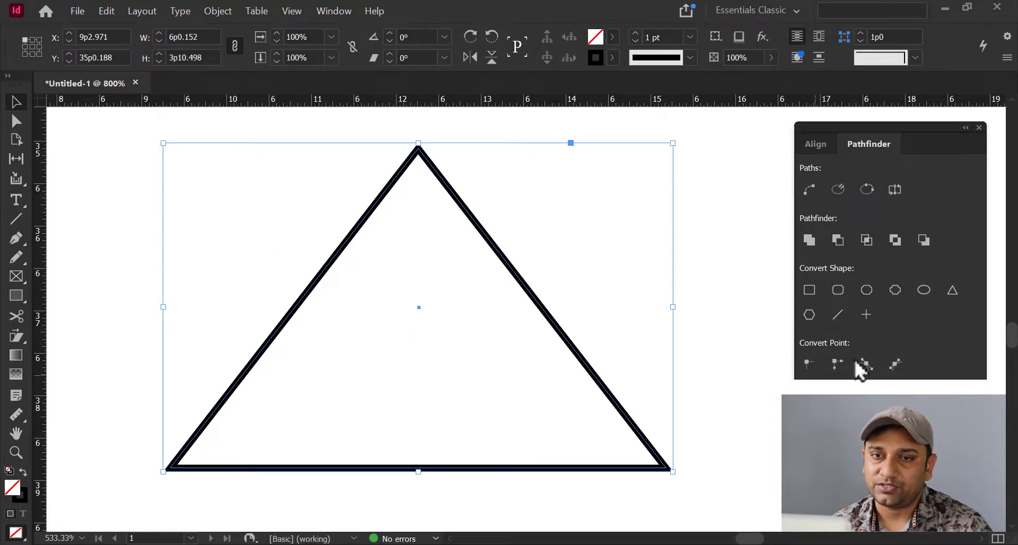
# - Select only the triangle's apex anchor with the Direct Selection tool and convert it to a smooth point
pyautogui.click(16, 120)
pyautogui.moveTo(362, 133); pyautogui.dragTo(494, 188)
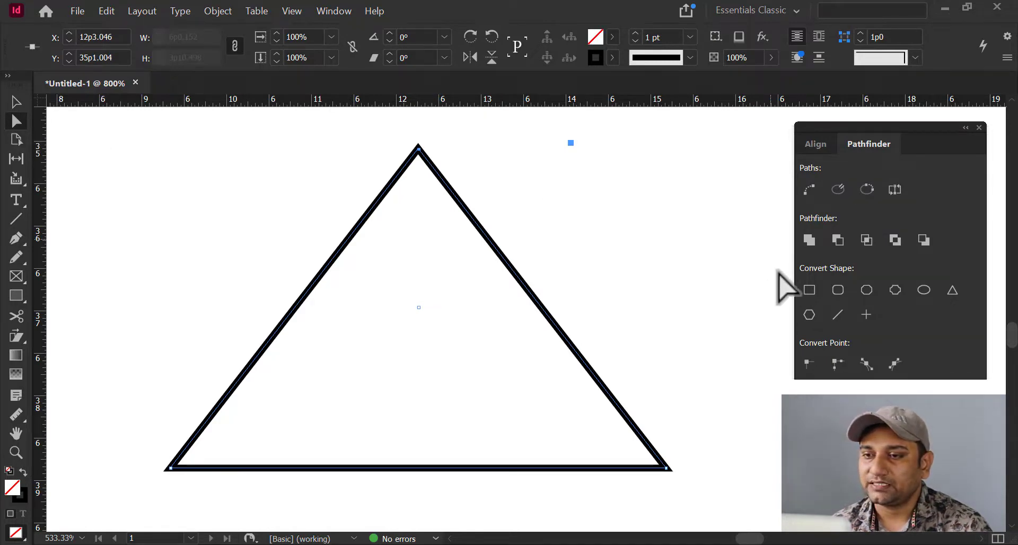
pyautogui.click(865, 365)
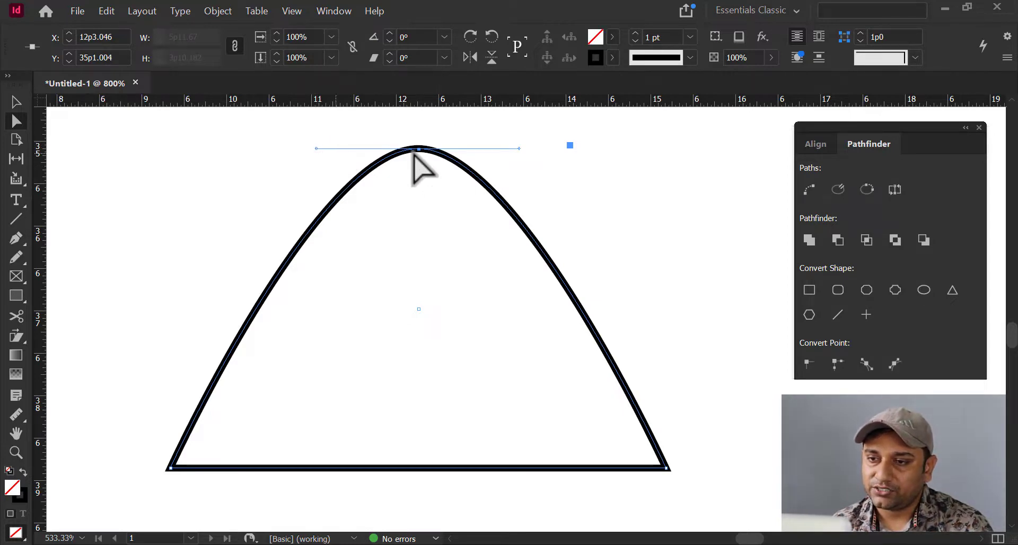
# - Move the apex anchor down to about X 12p4.2, Y 36p7.2 and pull both direction handles outward to widen the curve
pyautogui.moveTo(418, 150); pyautogui.dragTo(427, 277)
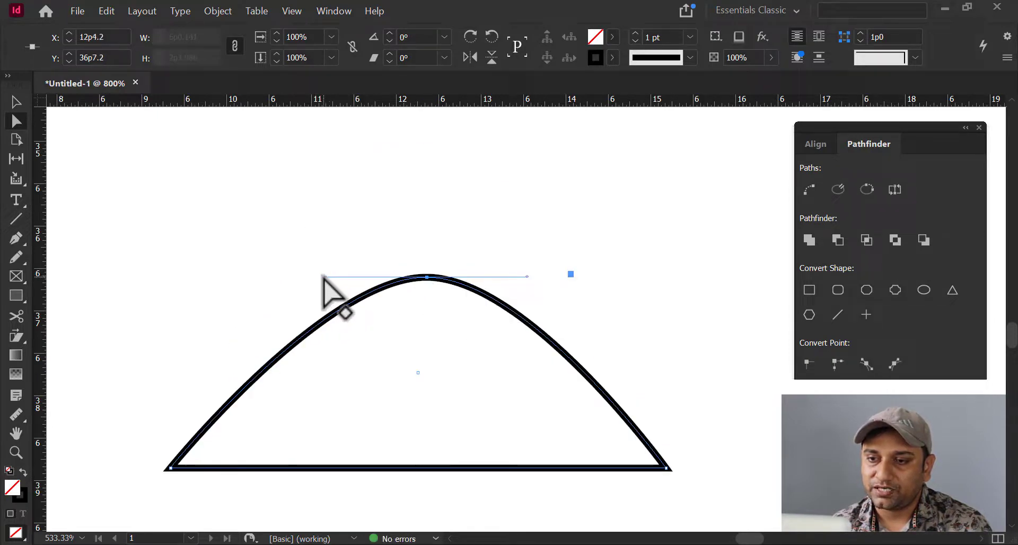
pyautogui.moveTo(324, 277); pyautogui.dragTo(163, 191)
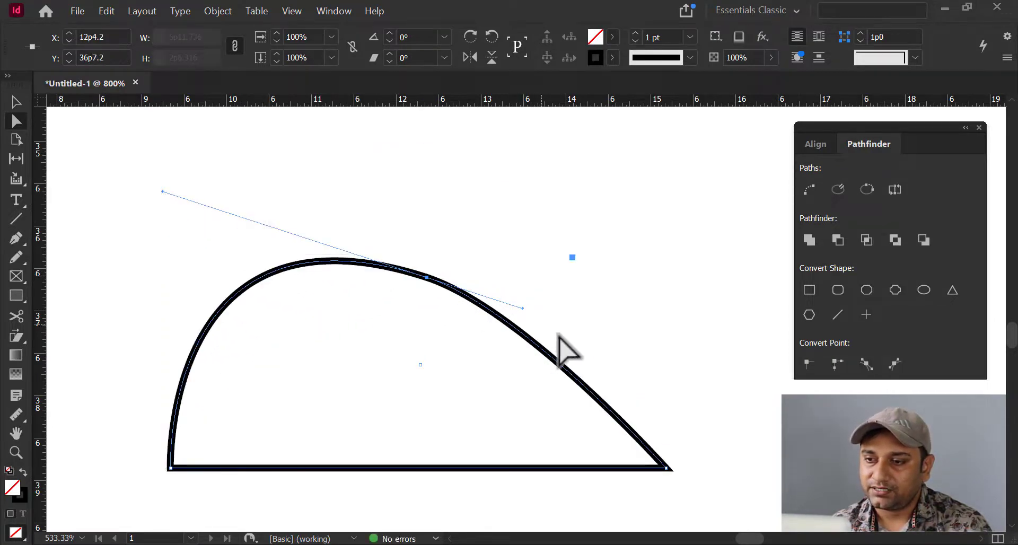
pyautogui.moveTo(520, 309); pyautogui.dragTo(615, 286)
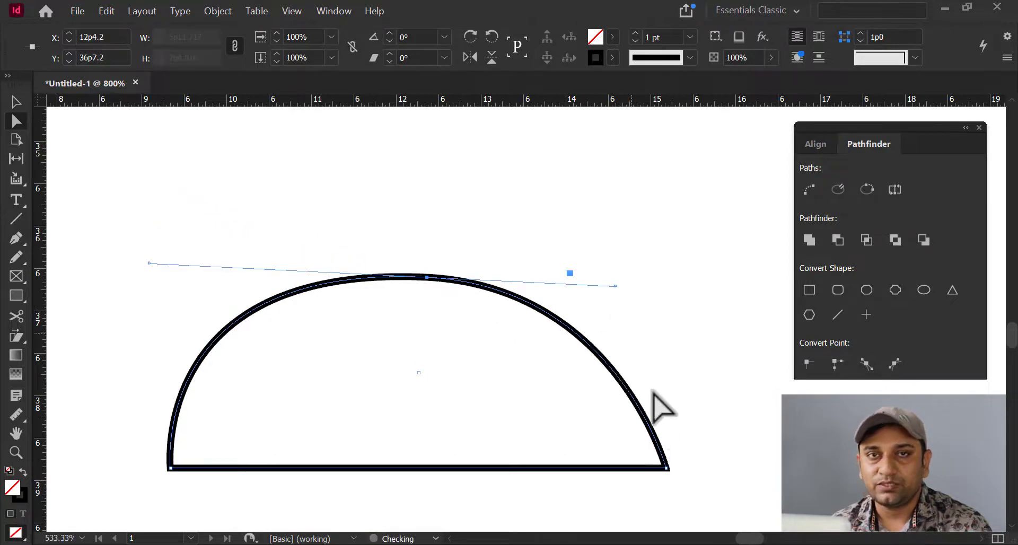
# - Convert the shape's lower-right anchor to a smooth point and its top anchor to a plain point without handles
pyautogui.click(665, 468)
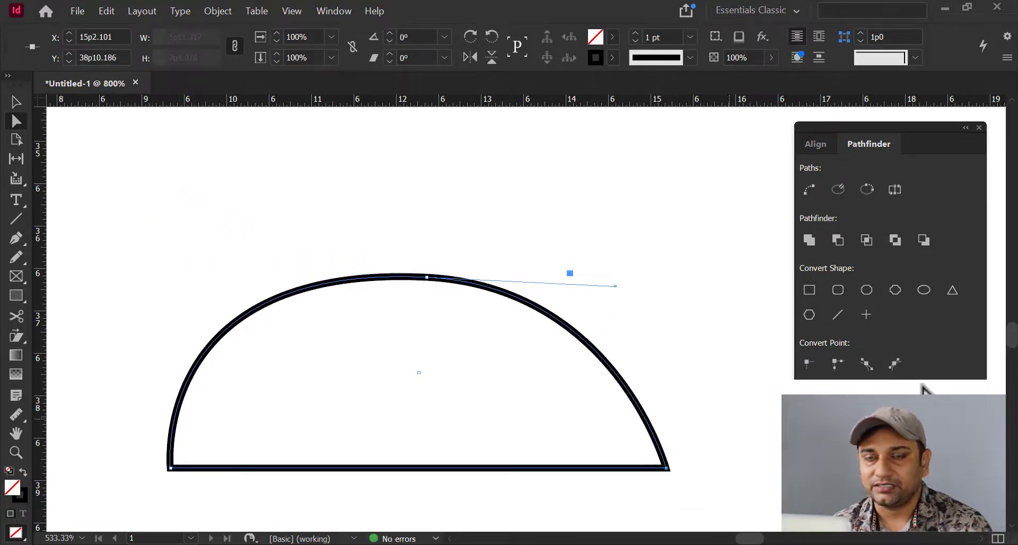
pyautogui.click(866, 364)
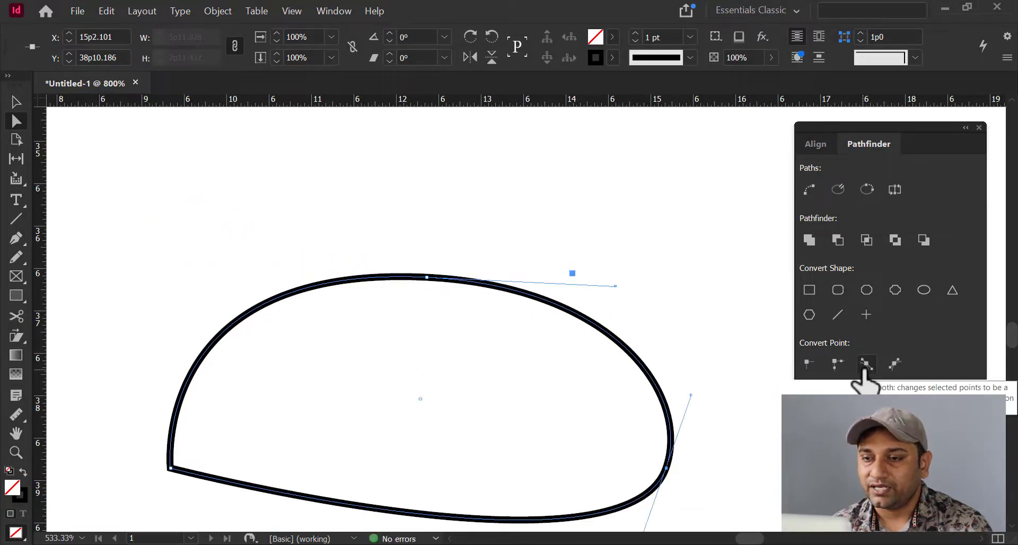
pyautogui.moveTo(293, 241); pyautogui.dragTo(513, 339)
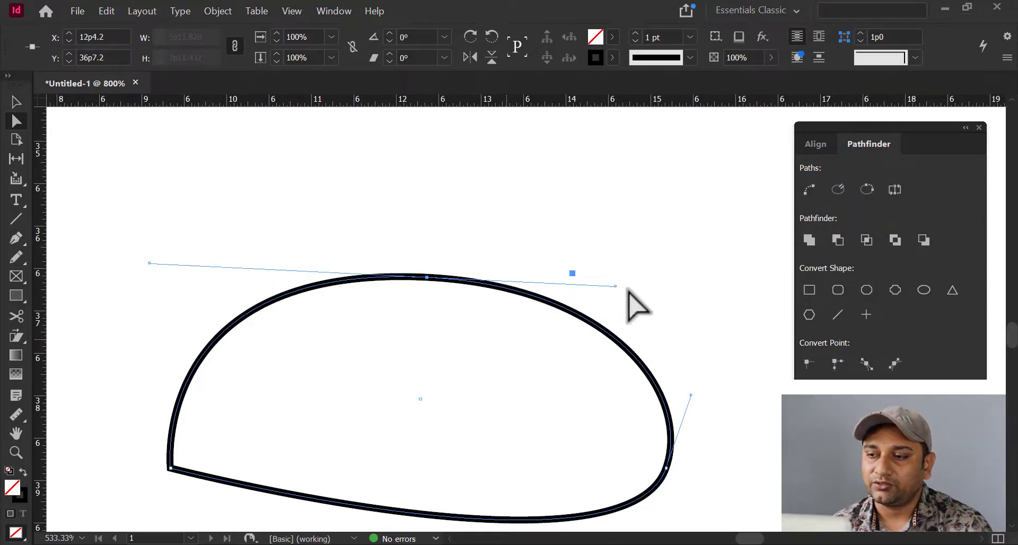
pyautogui.click(807, 364)
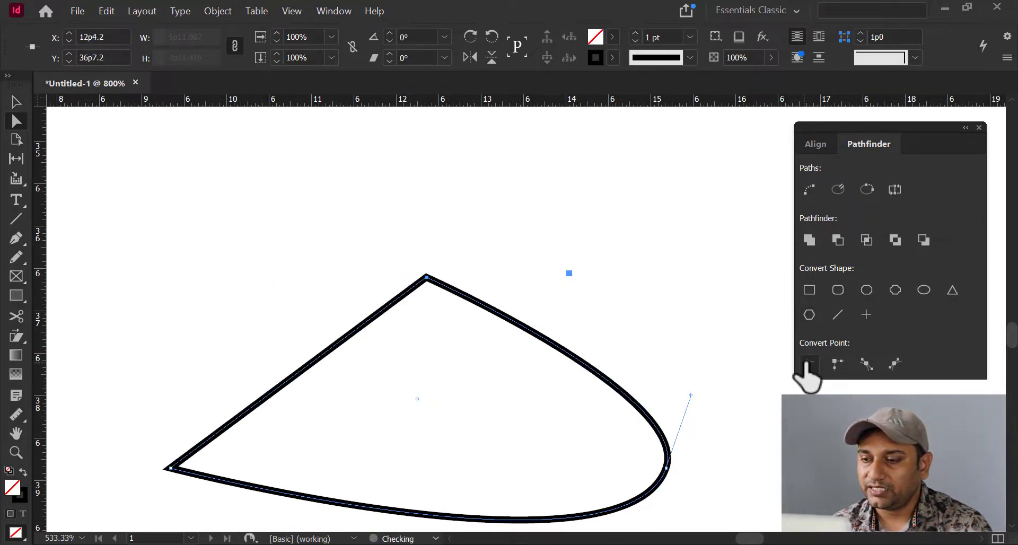
# - Convert the lower-right anchor to a symmetrical point and swing its upper handle up and to the left
pyautogui.moveTo(684, 473); pyautogui.dragTo(631, 446)
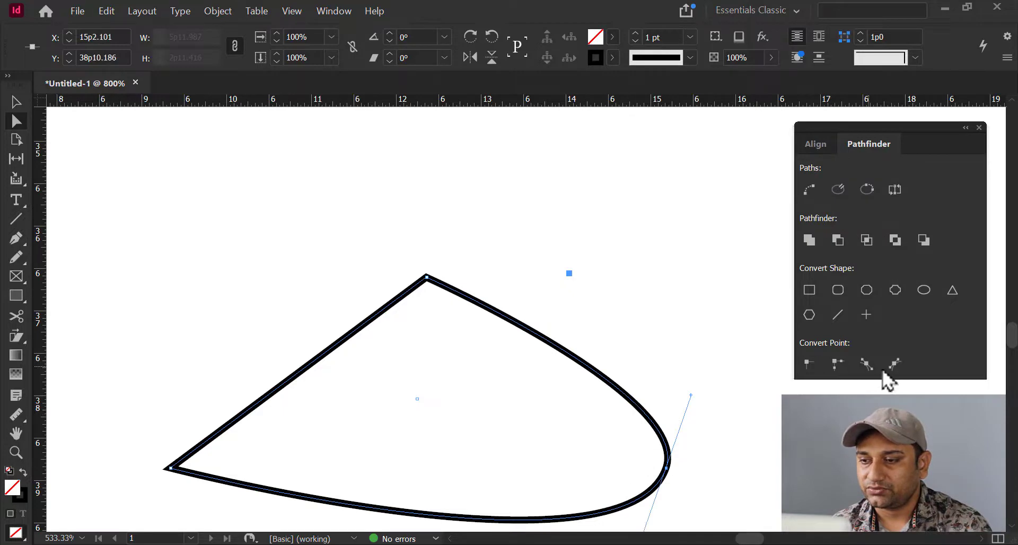
pyautogui.click(894, 364)
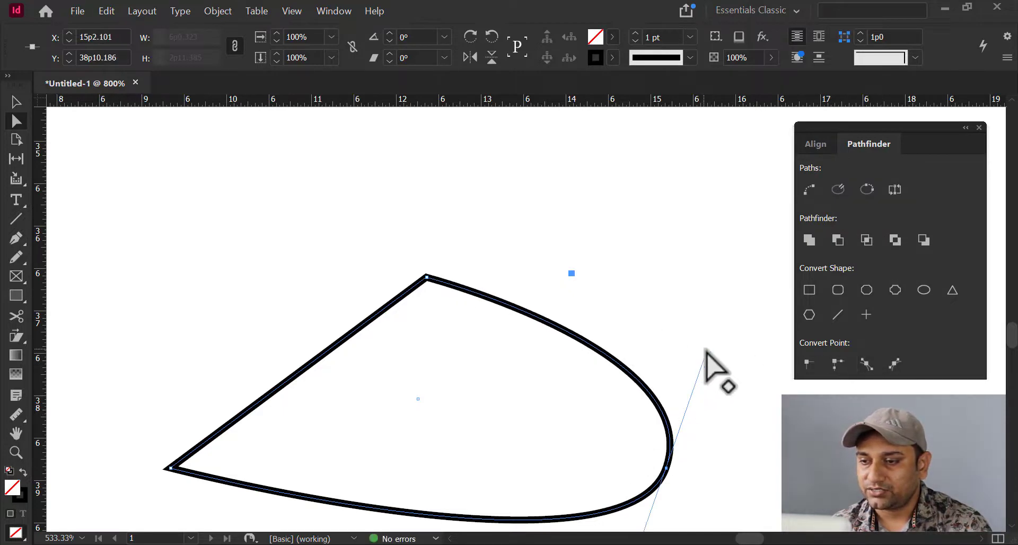
pyautogui.moveTo(705, 350); pyautogui.dragTo(647, 233)
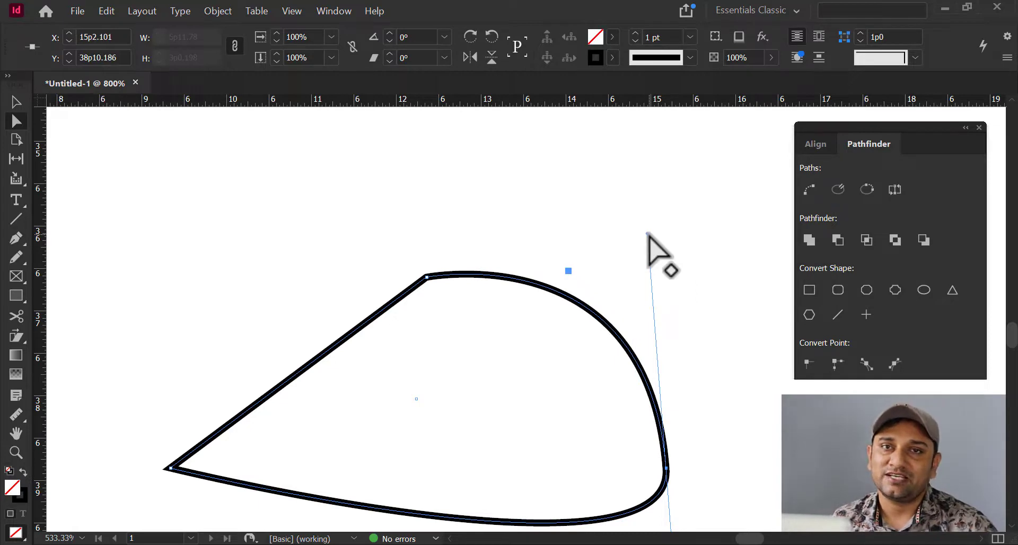